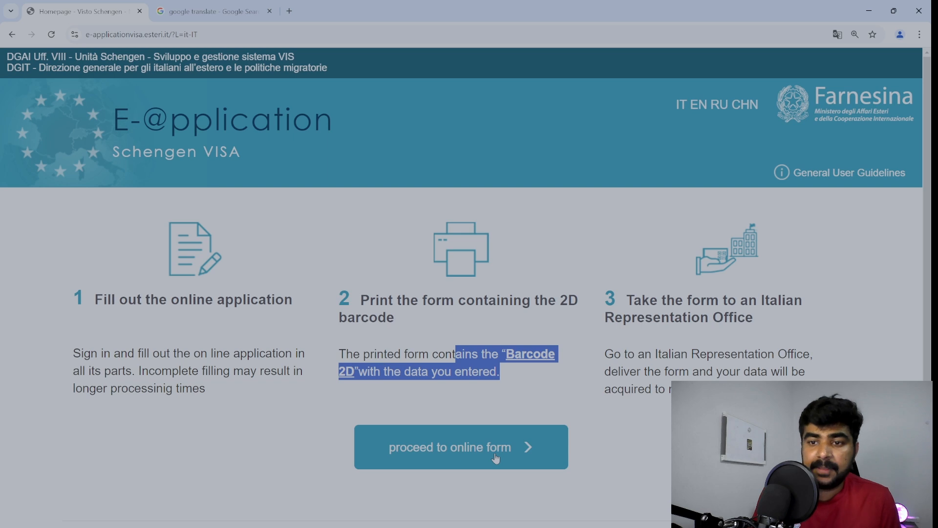
Open the online application form, enter a placeholder surname, and select the 'Cognome alla nascita' label.
{"action": "left_click", "coordinate": [495, 457]}
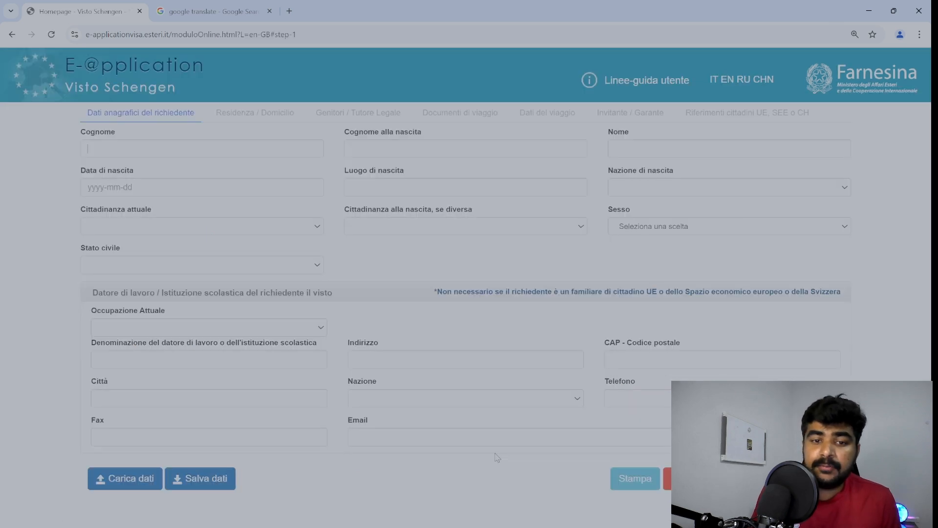
{"action": "left_click", "coordinate": [73, 146]}
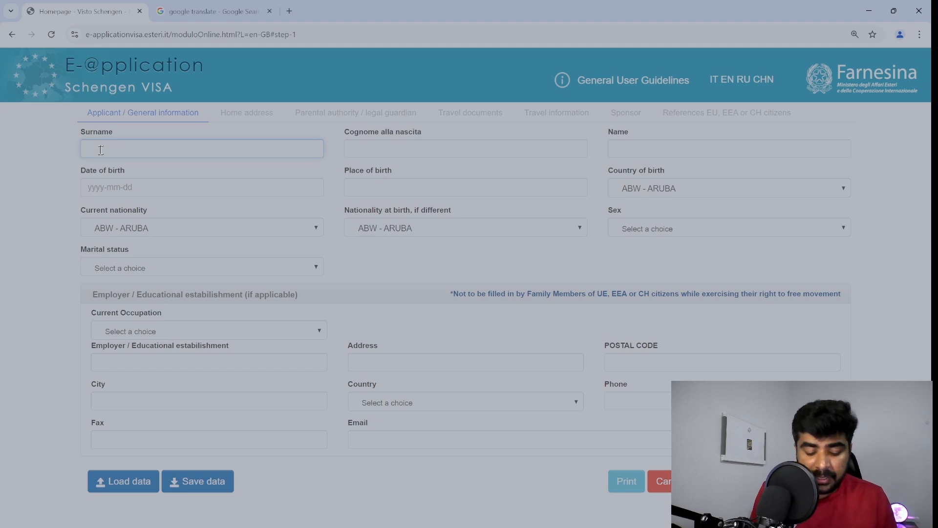
{"action": "type", "text": "SDFAFD"}
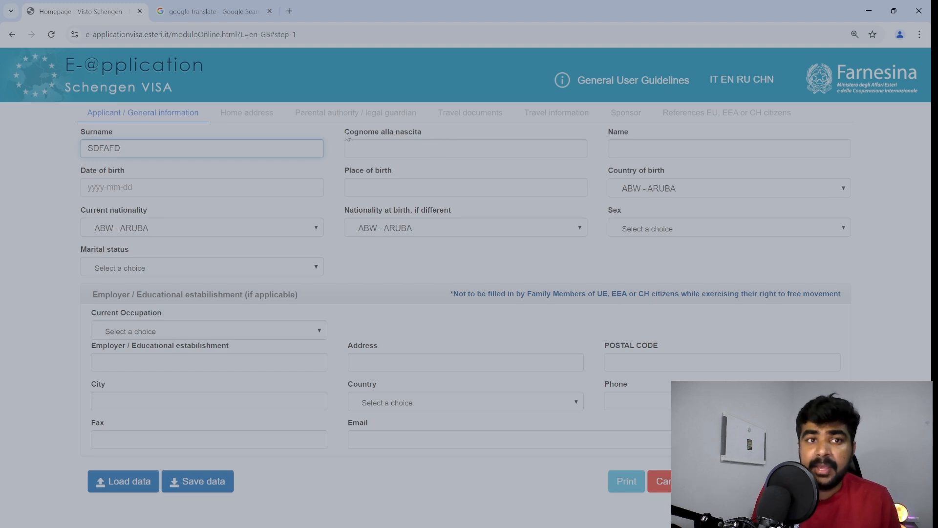
{"action": "left_click_drag", "start_coordinate": [344, 132], "coordinate": [427, 138]}
{"action": "key", "text": "ctrl+c"}
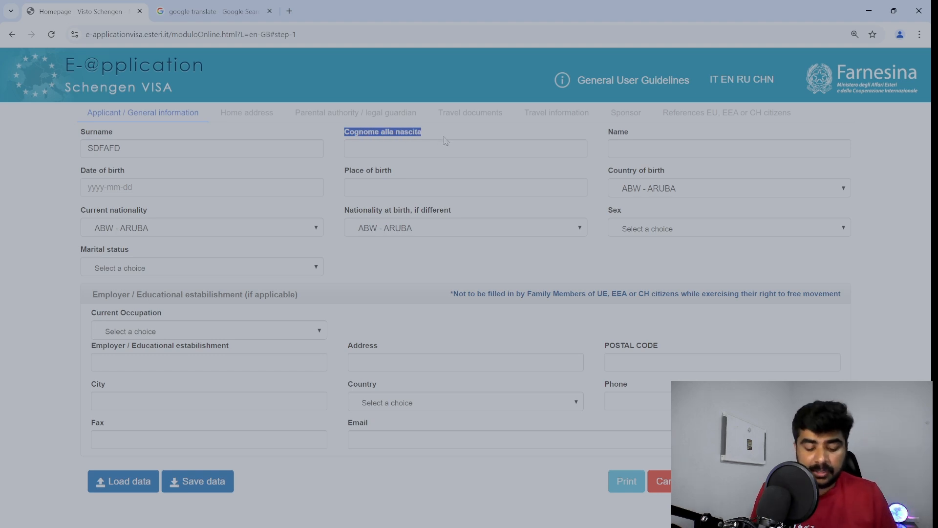
Translate 'Cognome alla nascita' in Google Translate, then return to the visa form.
{"action": "left_click", "coordinate": [186, 9]}
{"action": "left_click", "coordinate": [193, 189]}
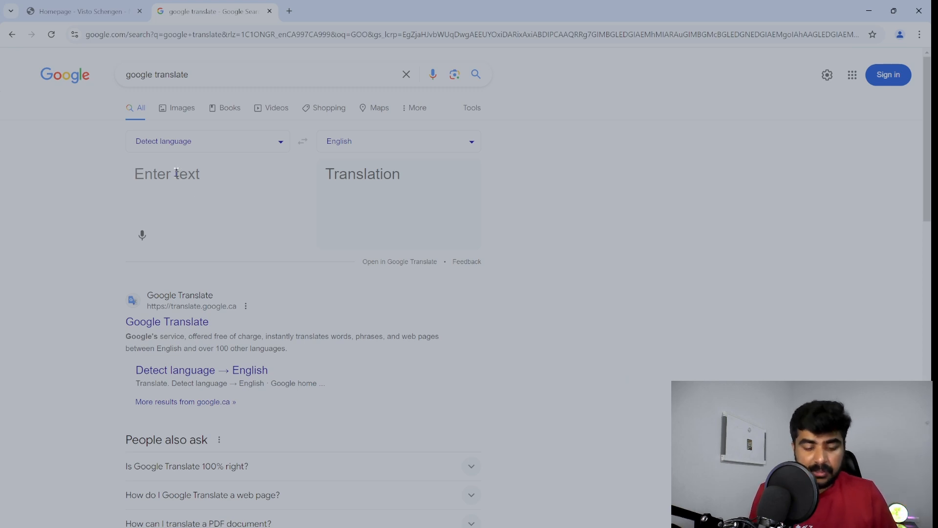
{"action": "key", "text": "ctrl+v"}
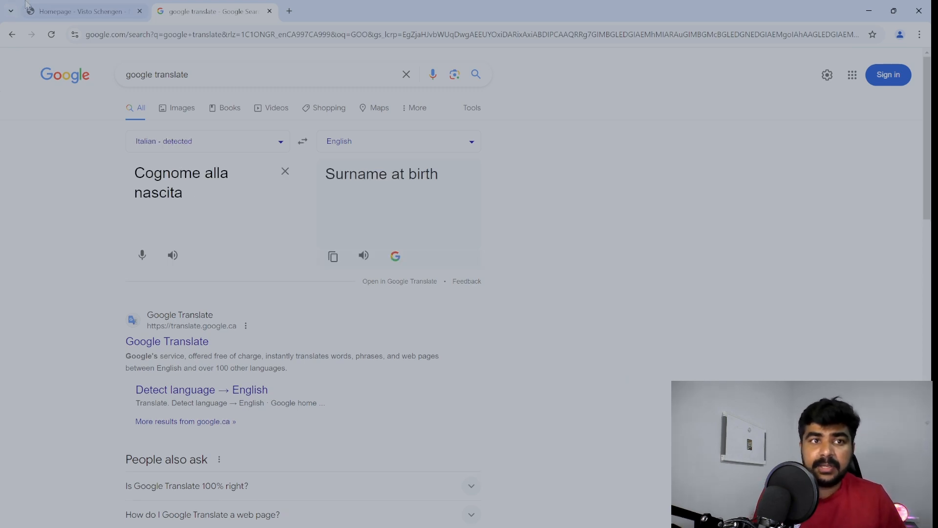
{"action": "left_click", "coordinate": [31, 10]}
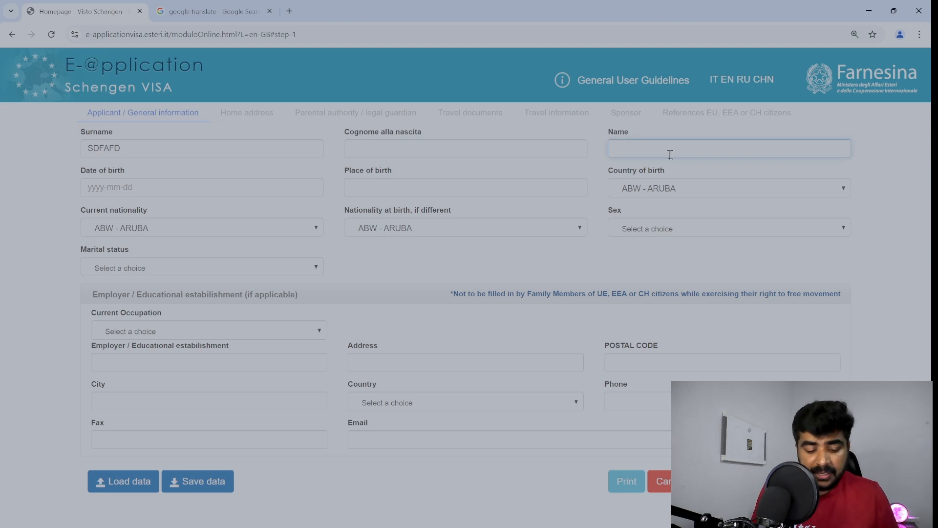
Enter a placeholder given name and set the date of birth to 1997-03-14.
{"action": "type", "text": "SFSDF"}
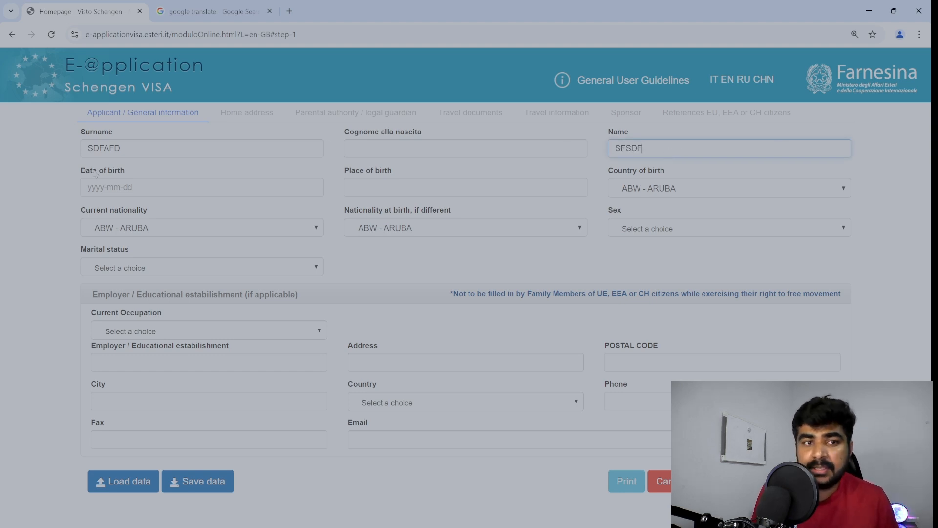
{"action": "left_click", "coordinate": [113, 184]}
{"action": "left_click", "coordinate": [131, 215]}
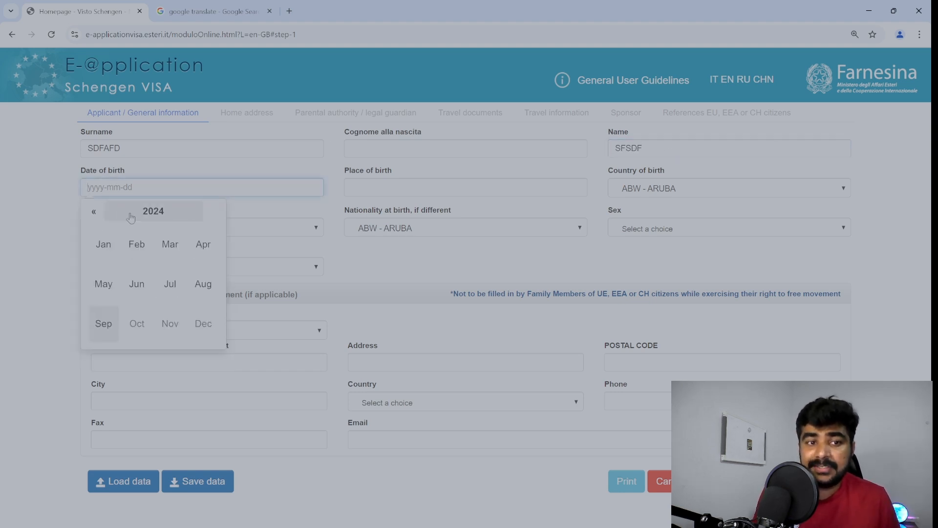
{"action": "left_click", "coordinate": [132, 215]}
{"action": "left_click", "coordinate": [95, 213]}
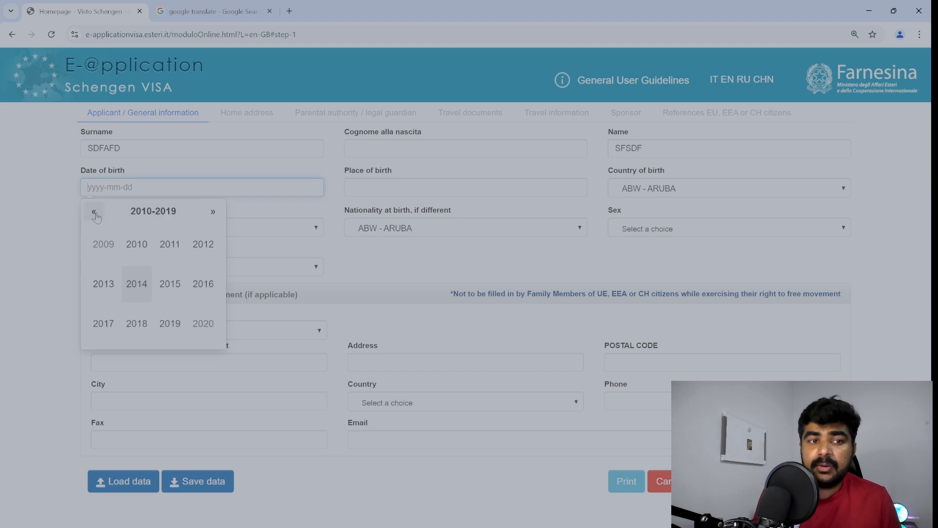
{"action": "left_click", "coordinate": [97, 215]}
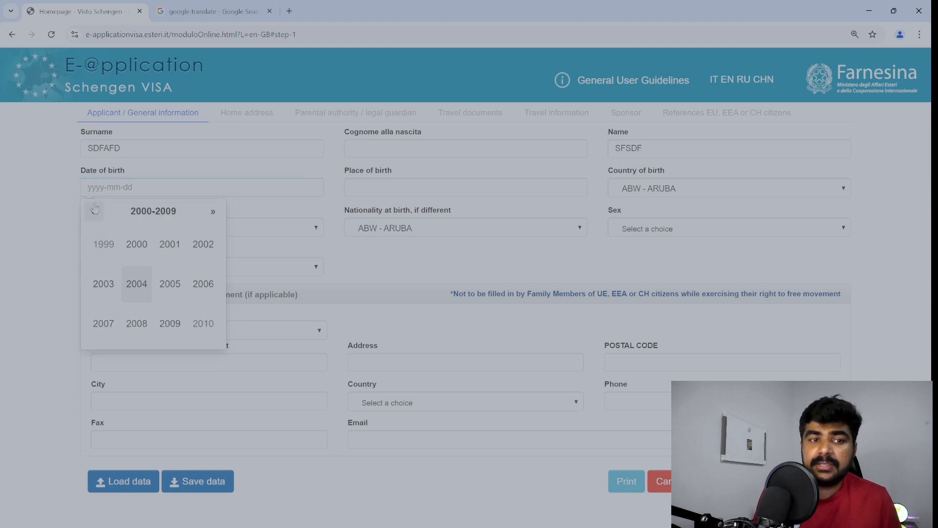
{"action": "left_click", "coordinate": [93, 210]}
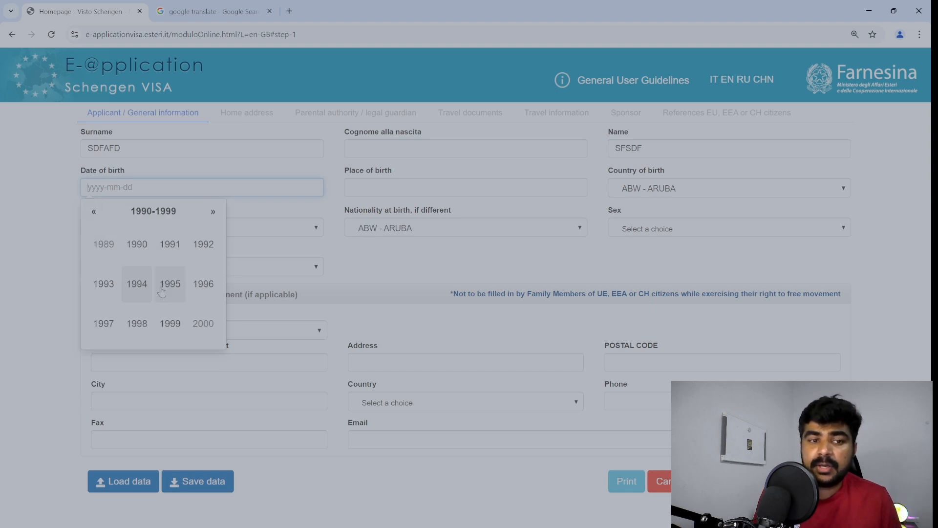
{"action": "left_click", "coordinate": [112, 330]}
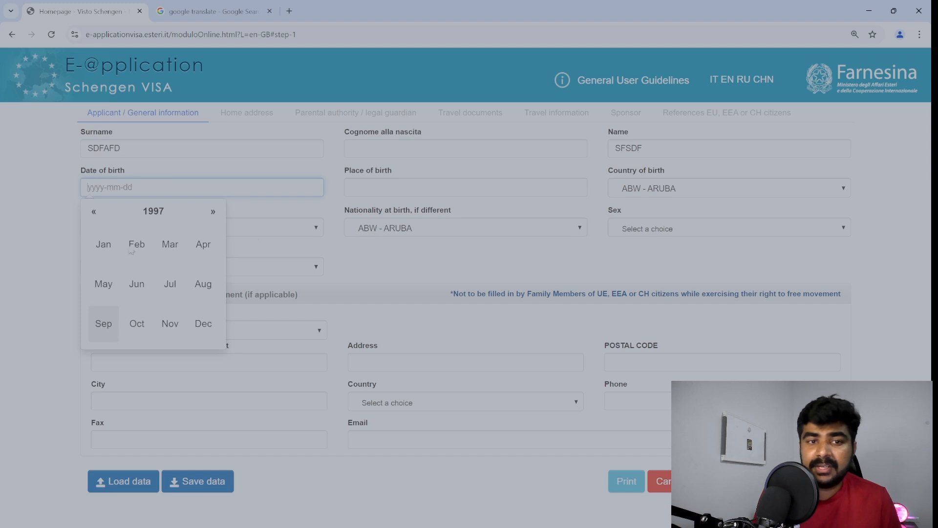
{"action": "left_click", "coordinate": [180, 244]}
{"action": "left_click", "coordinate": [173, 299]}
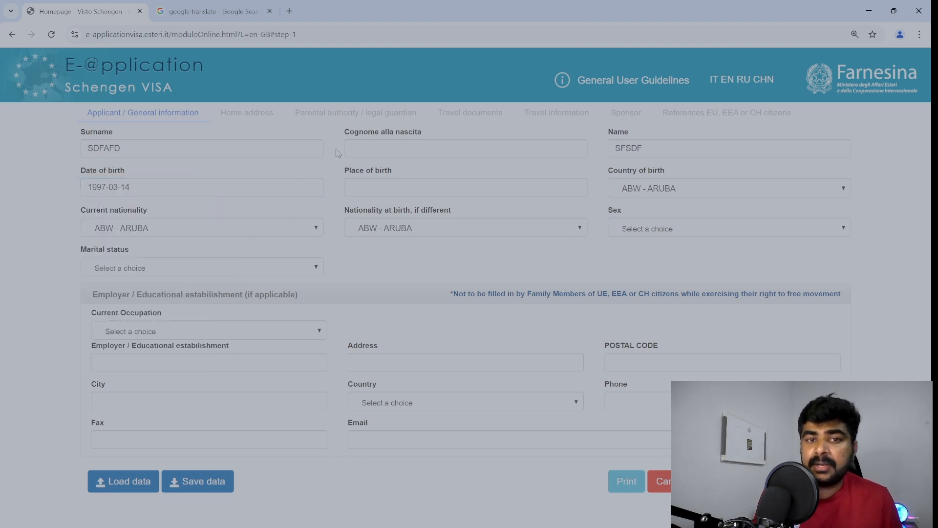
Enter a placeholder place of birth and choose India as country of birth.
{"action": "left_click_drag", "start_coordinate": [343, 132], "coordinate": [424, 137]}
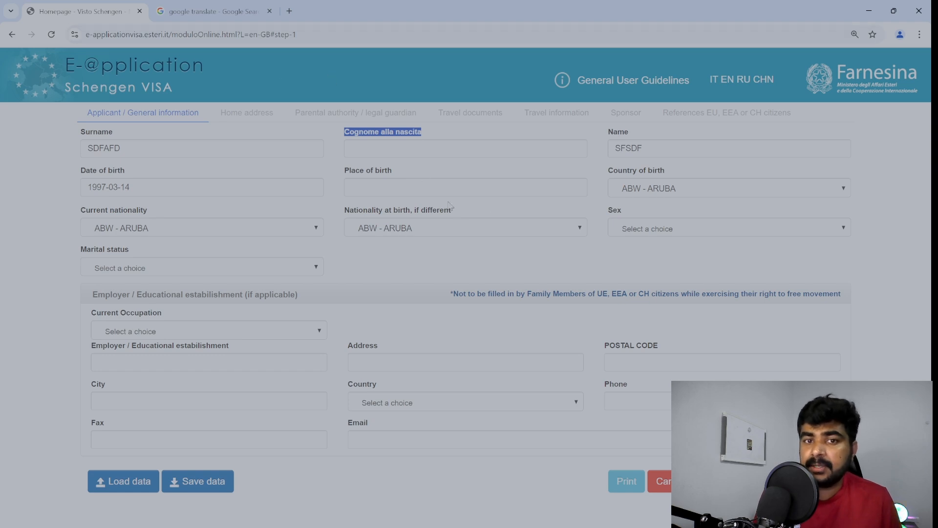
{"action": "left_click", "coordinate": [430, 189]}
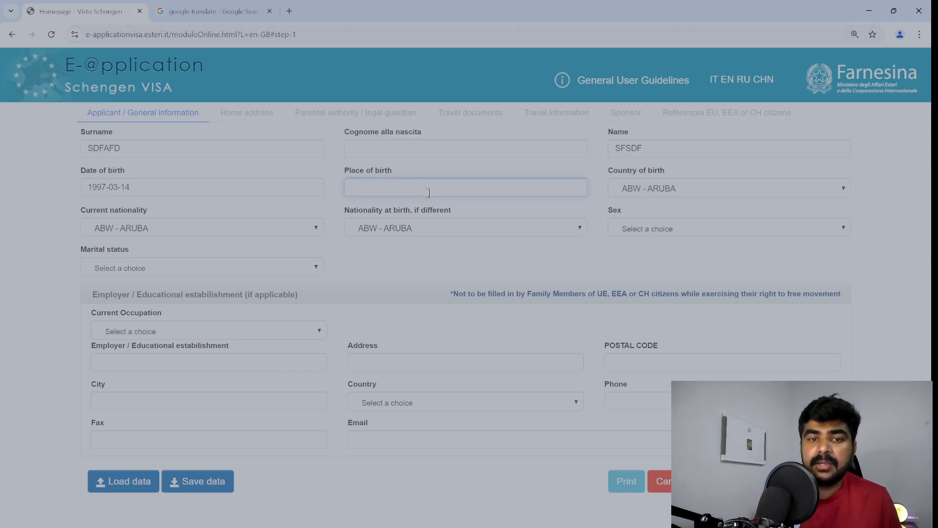
{"action": "type", "text": "AADFAF"}
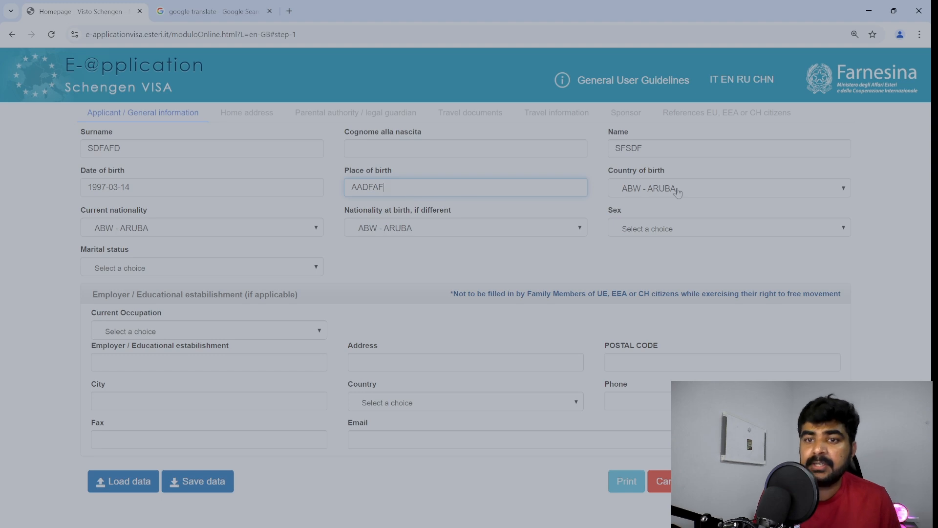
{"action": "left_click", "coordinate": [678, 192]}
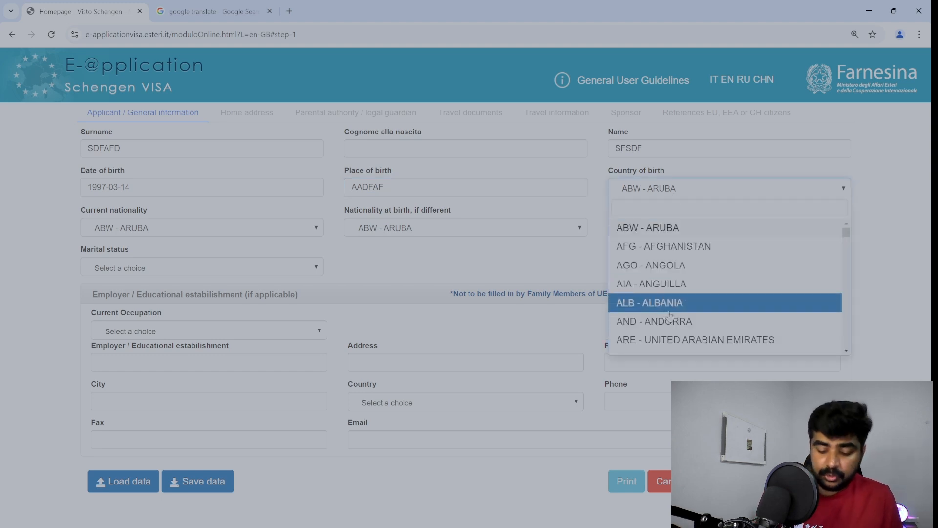
{"action": "scroll", "coordinate": [670, 315], "scroll_direction": "down", "scroll_amount": 1}
{"action": "type", "text": "IND"}
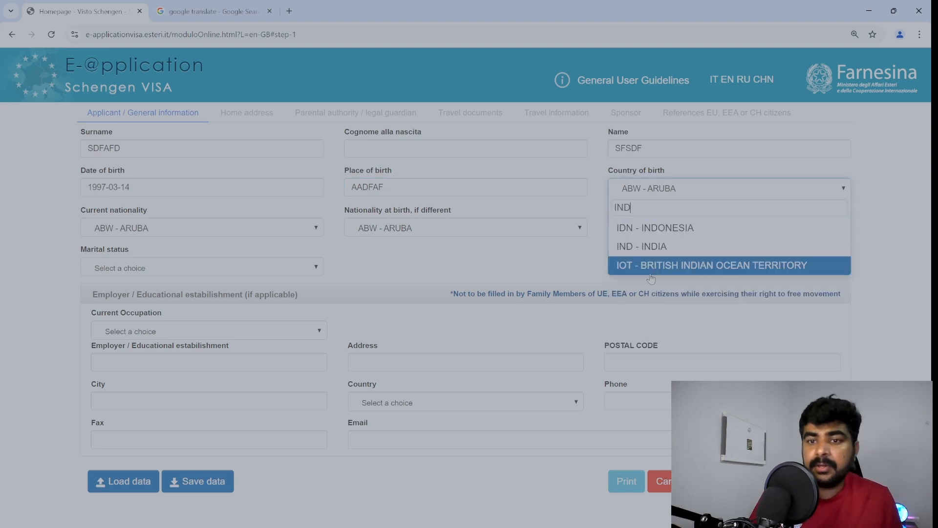
{"action": "left_click", "coordinate": [653, 249]}
Set the current nationality to India and the applicant's sex to Male.
{"action": "left_click", "coordinate": [144, 237]}
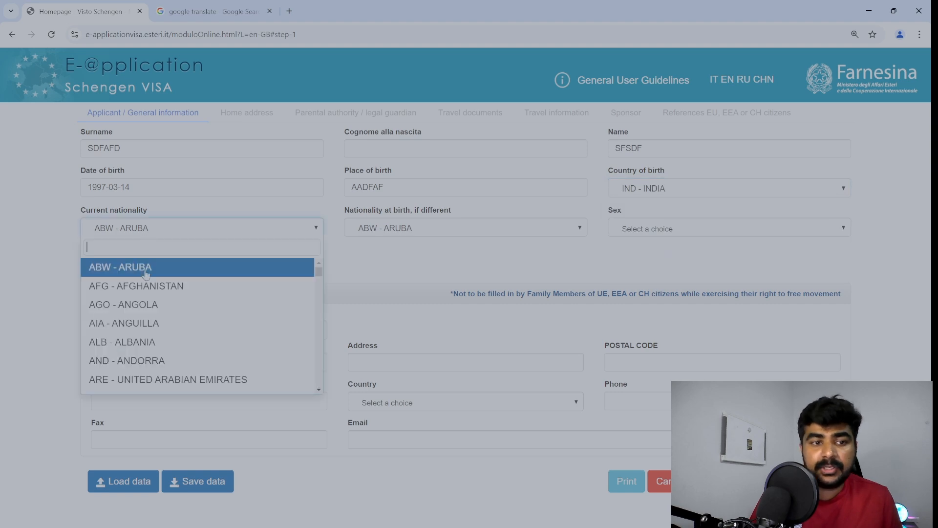
{"action": "type", "text": "IN"}
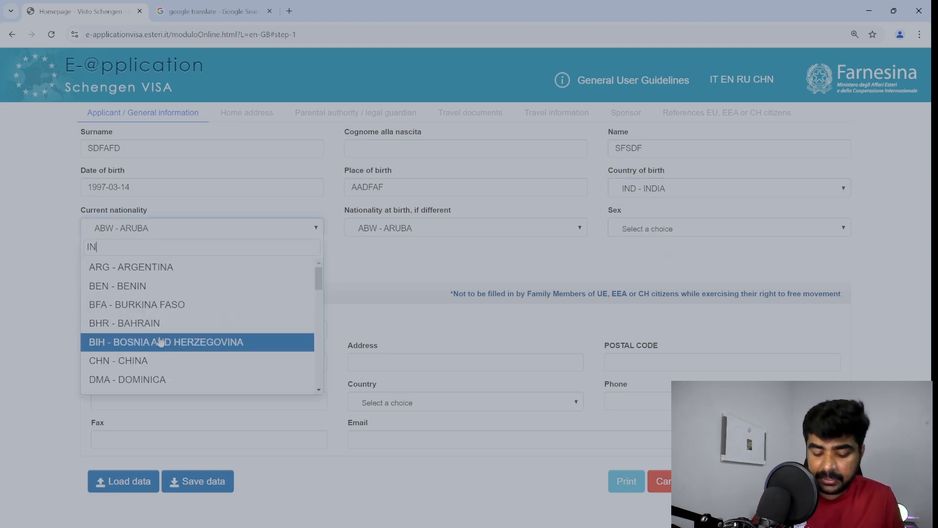
{"action": "type", "text": "D"}
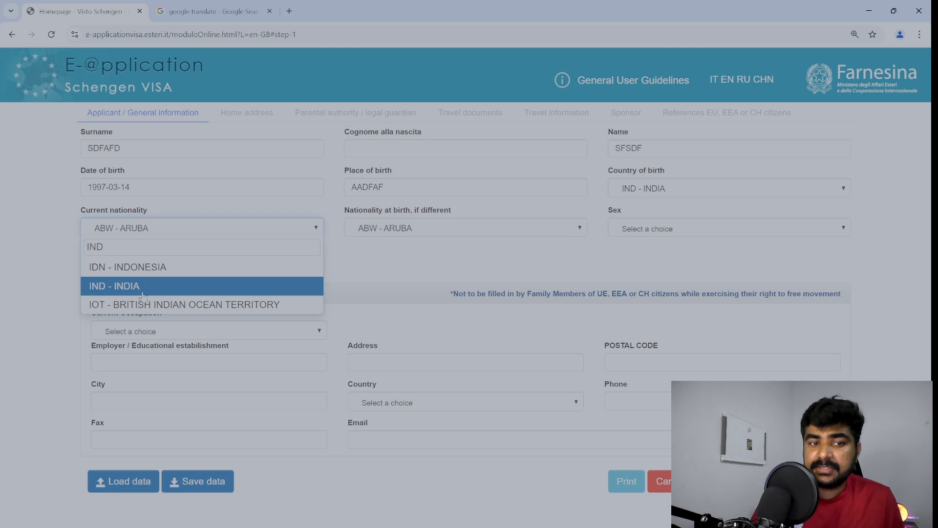
{"action": "left_click", "coordinate": [143, 294]}
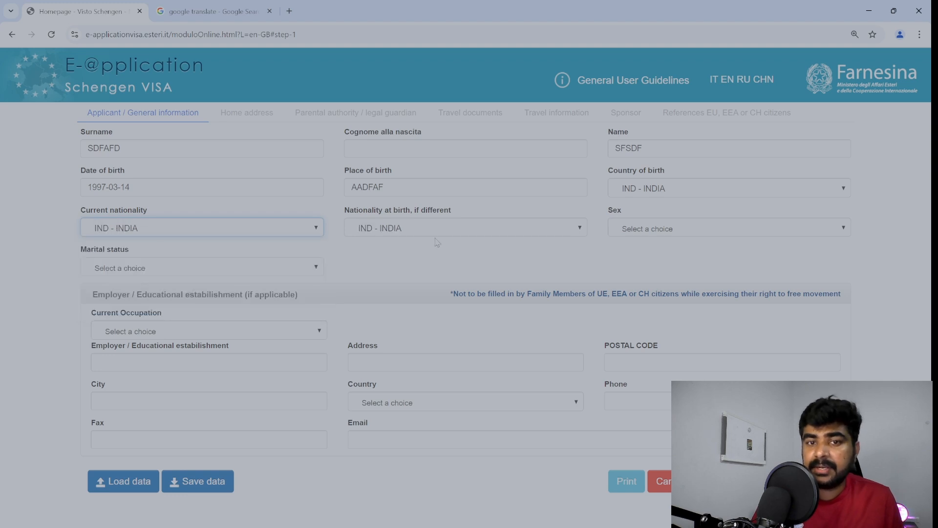
{"action": "left_click_drag", "start_coordinate": [408, 210], "coordinate": [473, 210]}
{"action": "left_click", "coordinate": [473, 210]}
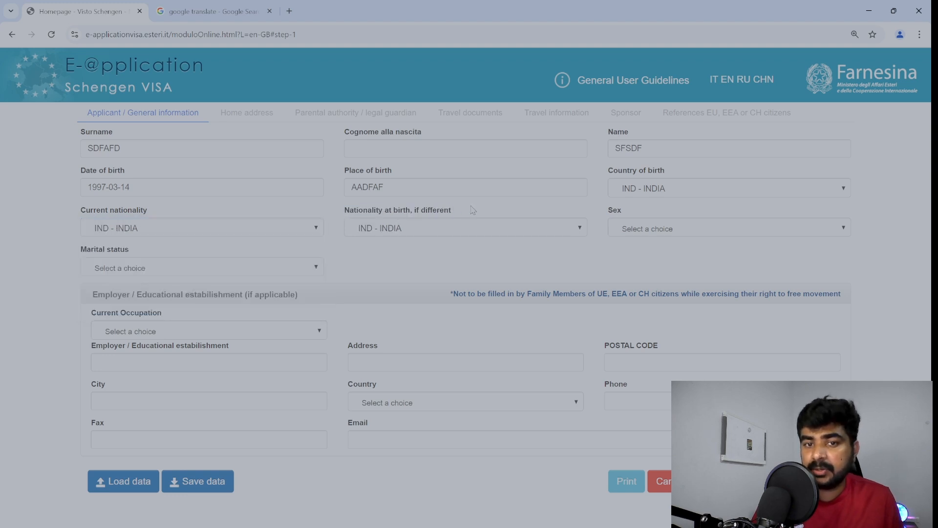
{"action": "left_click", "coordinate": [612, 233]}
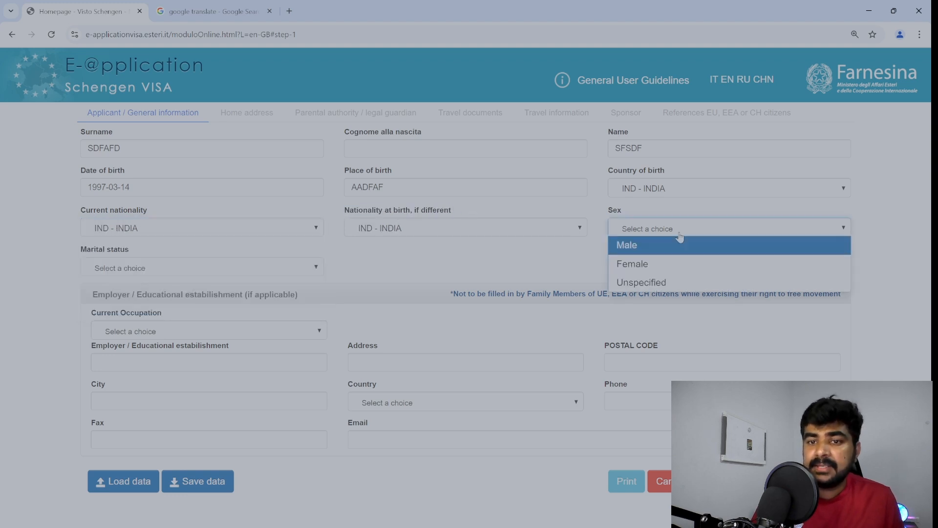
{"action": "left_click", "coordinate": [660, 251]}
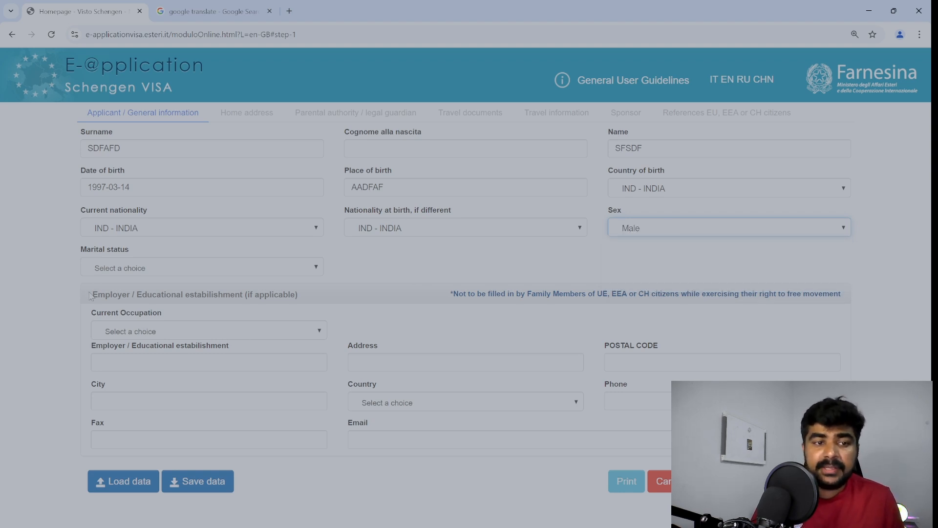
{"action": "left_click_drag", "start_coordinate": [92, 295], "coordinate": [304, 295]}
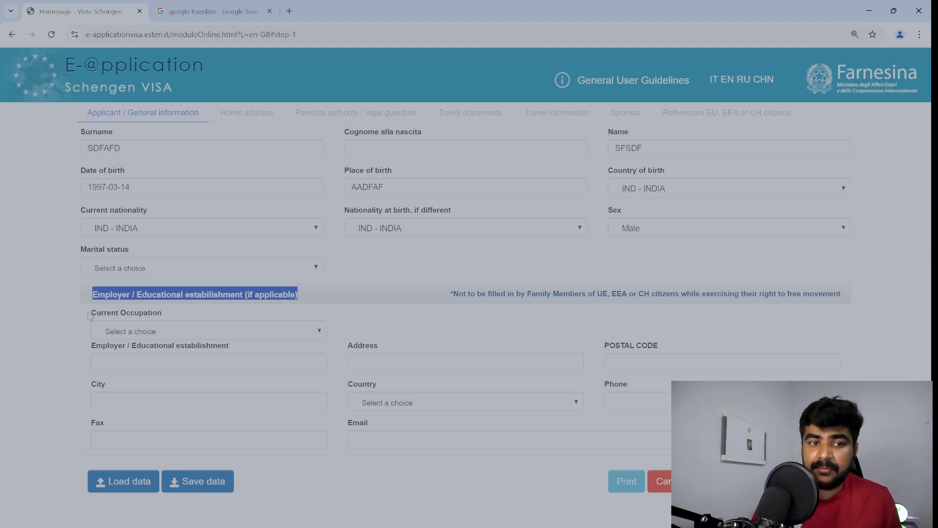
Set the current occupation to OTHER TECHNICAL and enter employer name 'ASDASD'.
{"action": "left_click", "coordinate": [135, 334]}
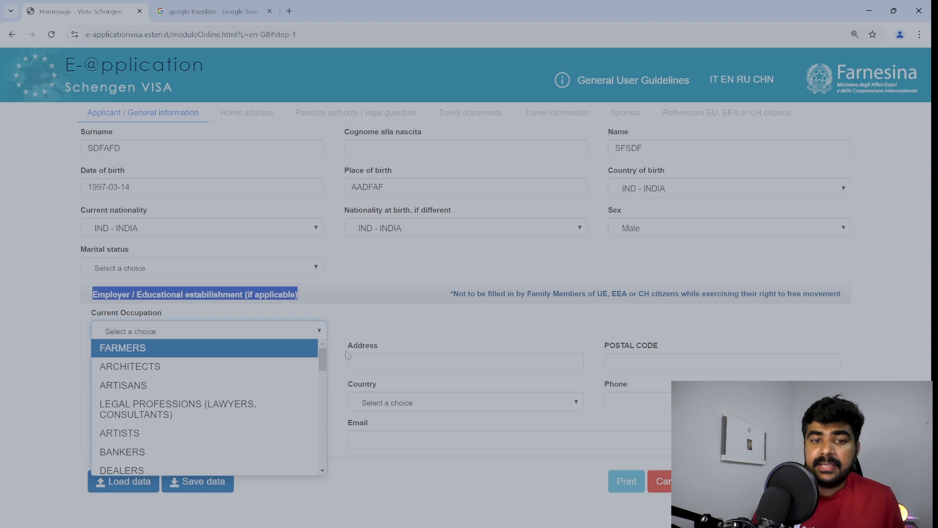
{"action": "left_click_drag", "start_coordinate": [323, 357], "coordinate": [322, 404]}
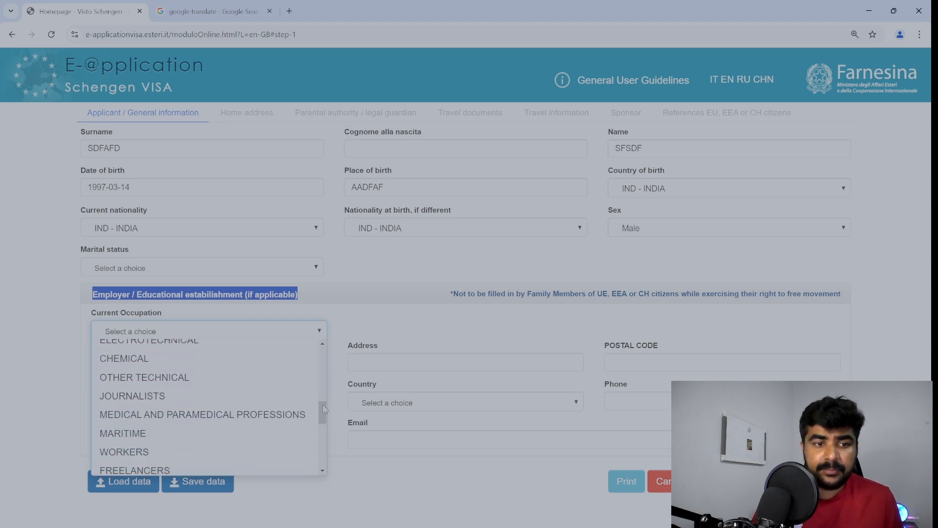
{"action": "left_click", "coordinate": [195, 378]}
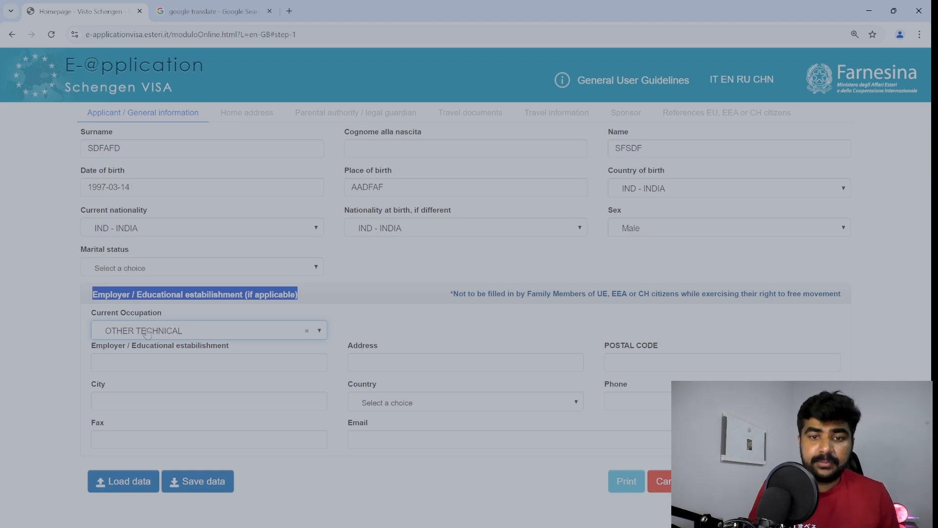
{"action": "left_click", "coordinate": [224, 366]}
{"action": "type", "text": "ASDASD"}
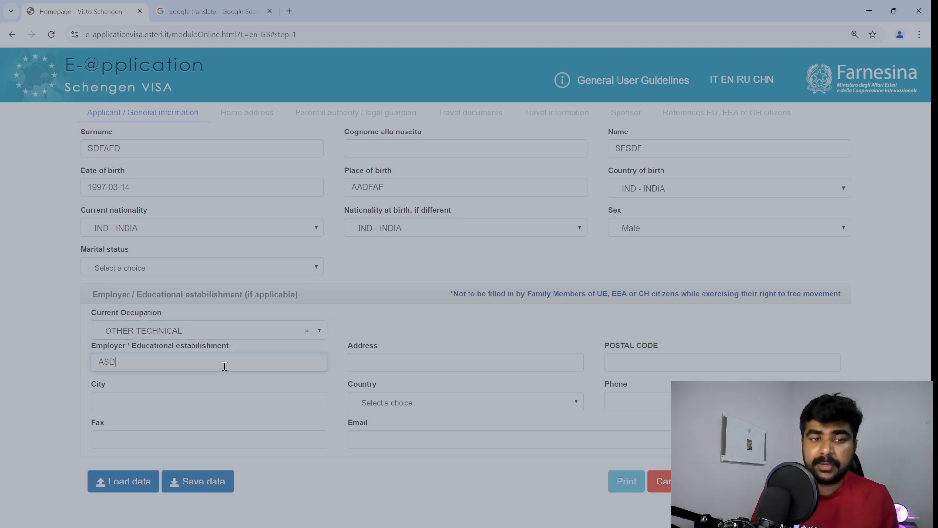
Fill in the employer's address, postal code, phone number and e-mail.
{"action": "left_click", "coordinate": [389, 366]}
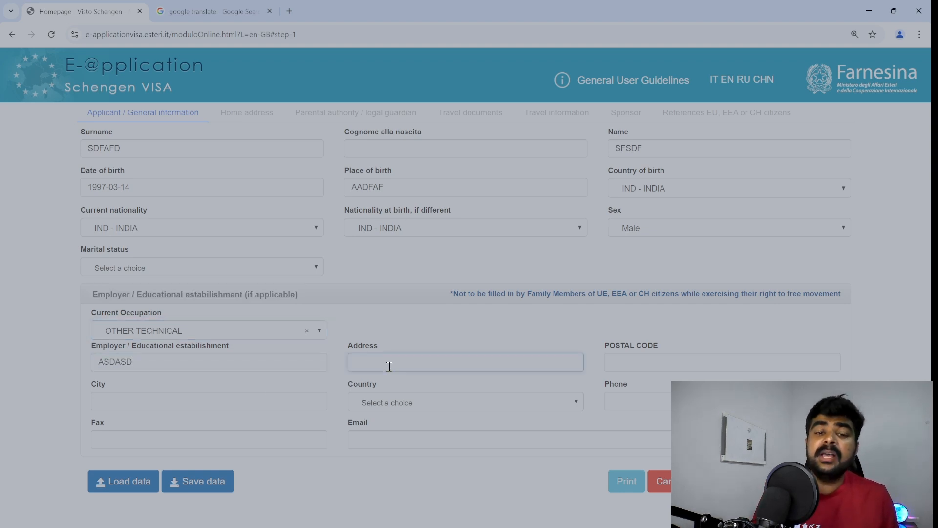
{"action": "type", "text": "ASDASDFASD"}
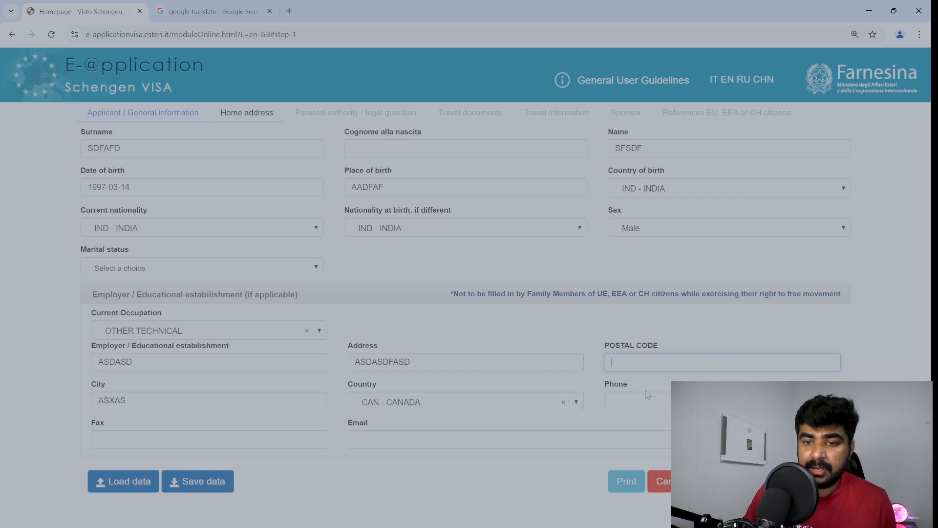
{"action": "type", "text": "7WS7A"}
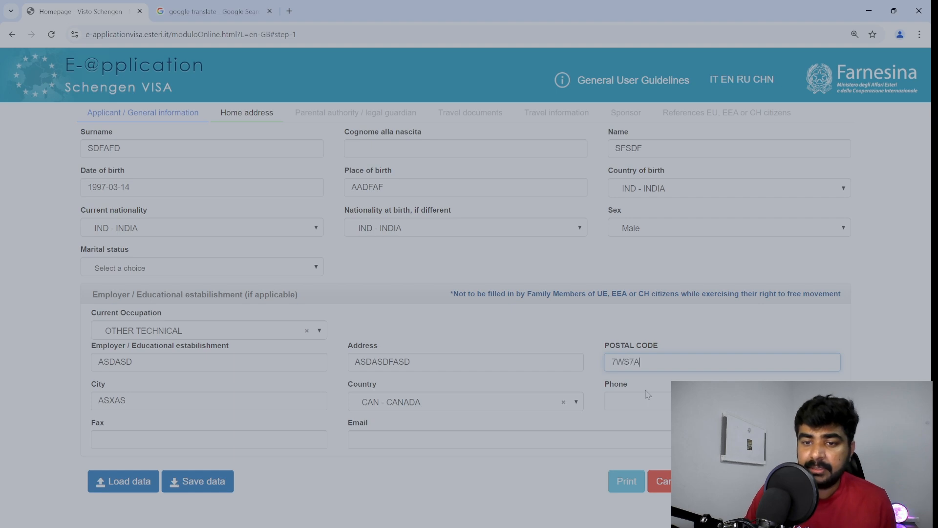
{"action": "type", "text": "S"}
{"action": "key", "text": "BackSpace"}
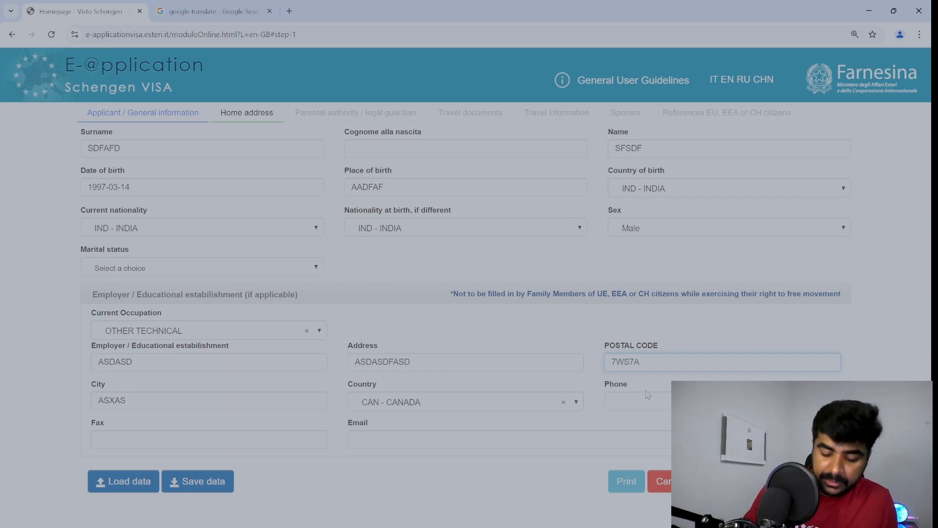
{"action": "type", "text": "9"}
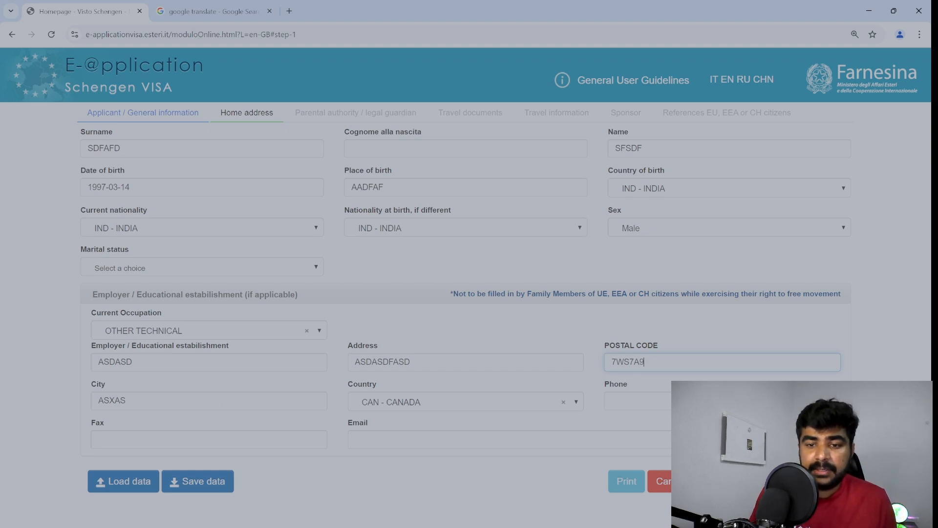
{"action": "left_click", "coordinate": [699, 401]}
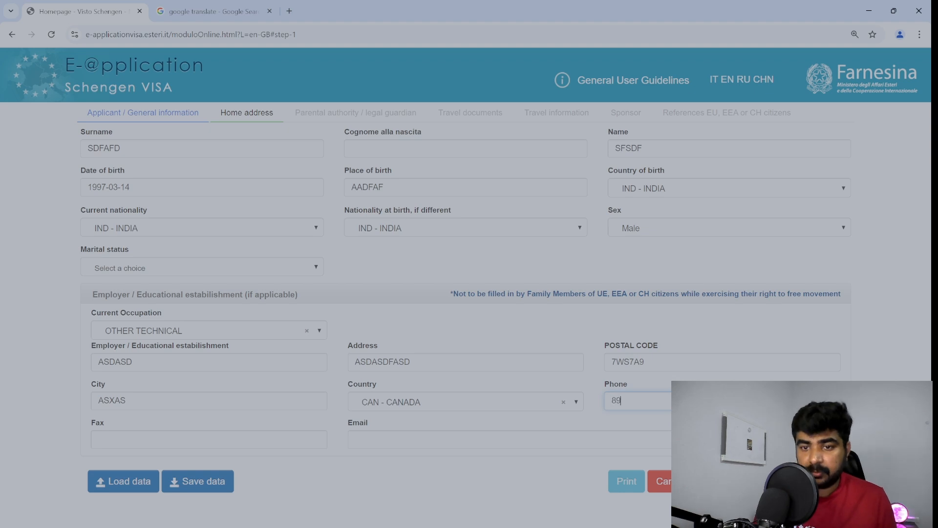
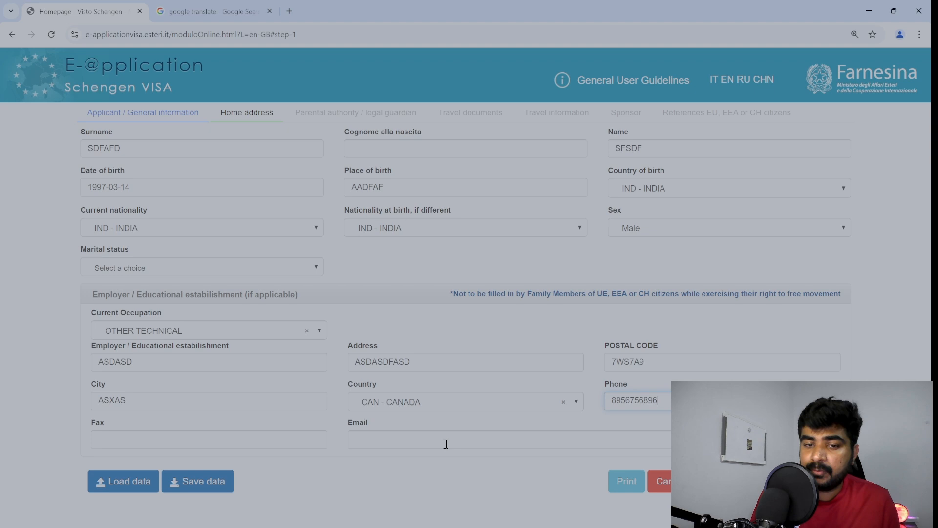
{"action": "key", "text": "ctrl+v"}
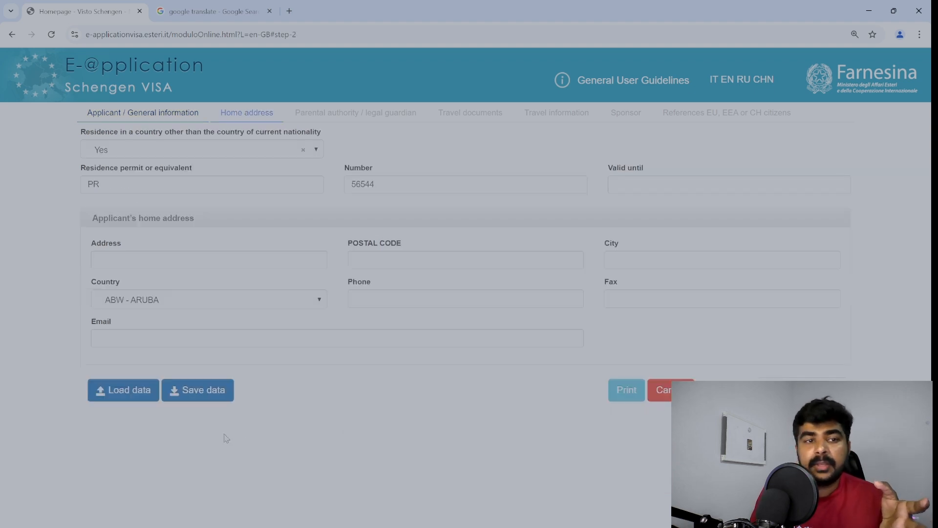
Record residence abroad as Yes with the PR permit number, valid until 2029-03-09.
{"action": "left_click", "coordinate": [150, 151]}
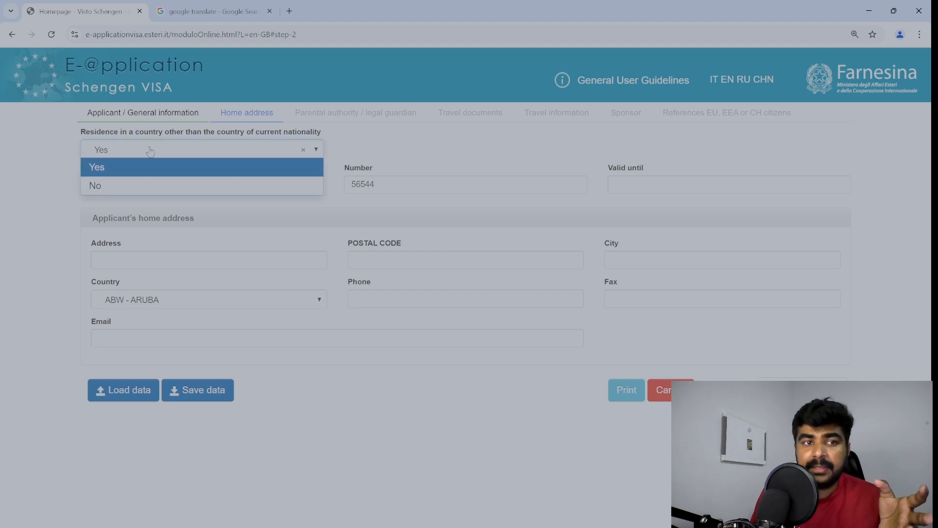
{"action": "left_click", "coordinate": [127, 170]}
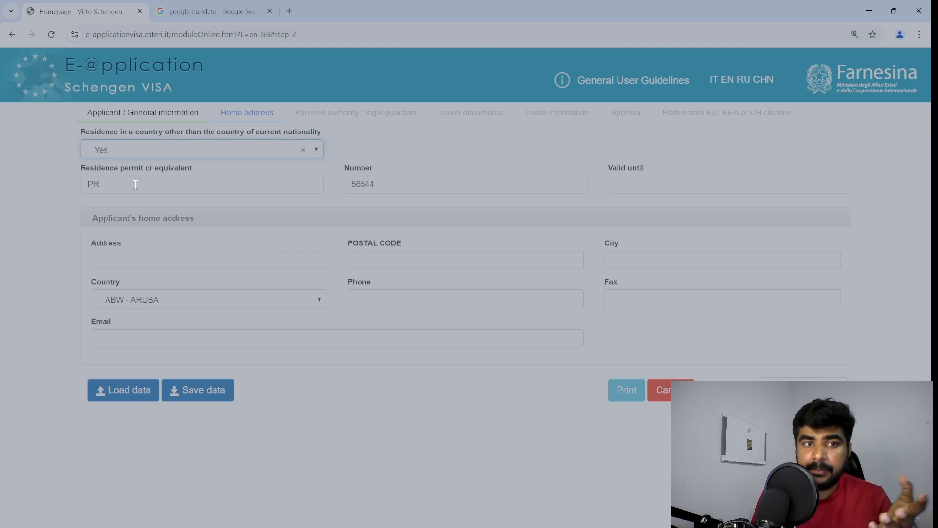
{"action": "left_click_drag", "start_coordinate": [120, 178], "coordinate": [48, 174]}
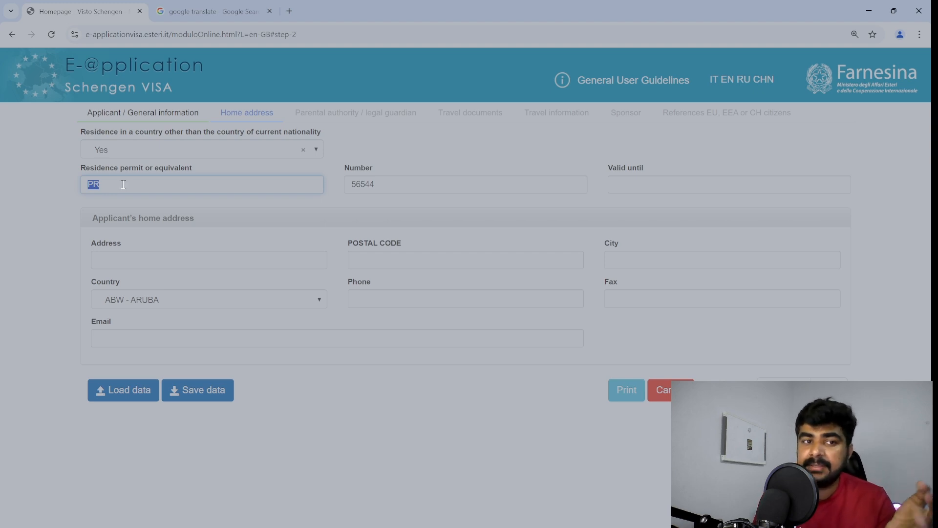
{"action": "left_click", "coordinate": [404, 187]}
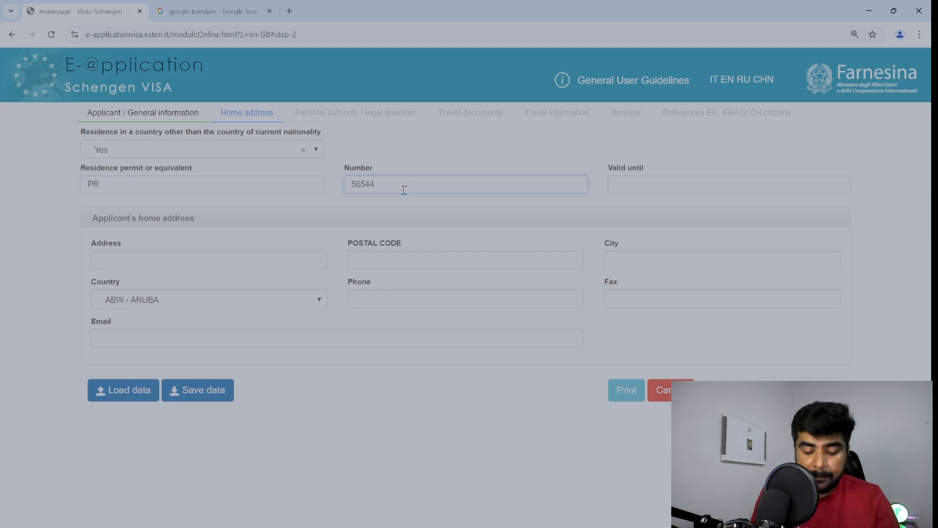
{"action": "type", "text": "657755"}
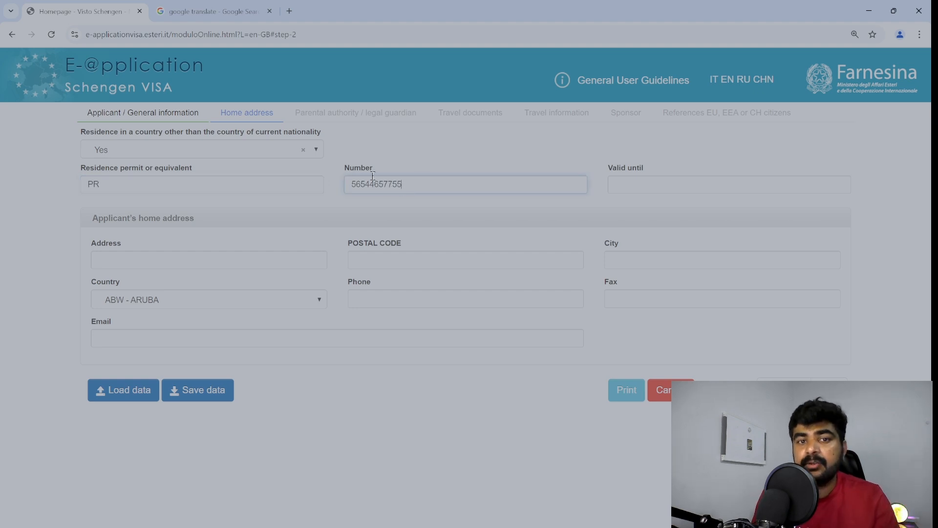
{"action": "left_click_drag", "start_coordinate": [350, 189], "coordinate": [425, 200]}
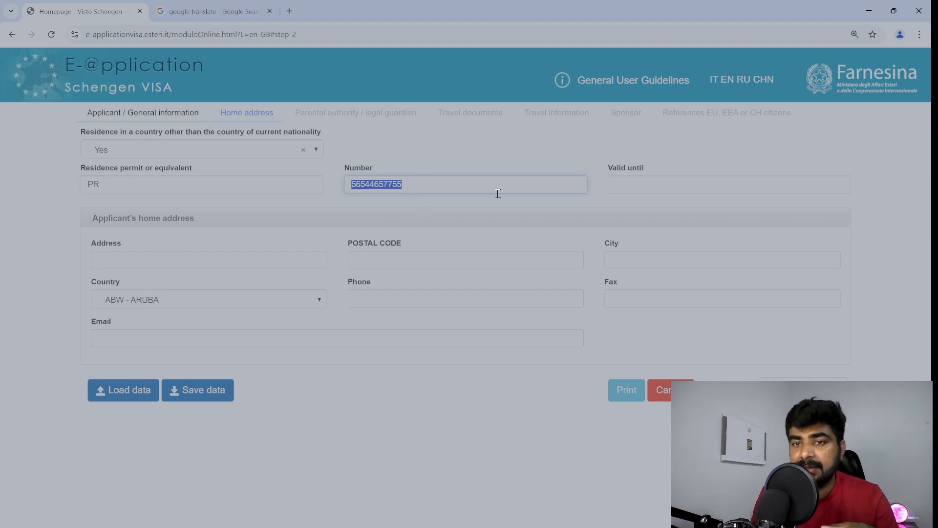
{"action": "left_click", "coordinate": [622, 185]}
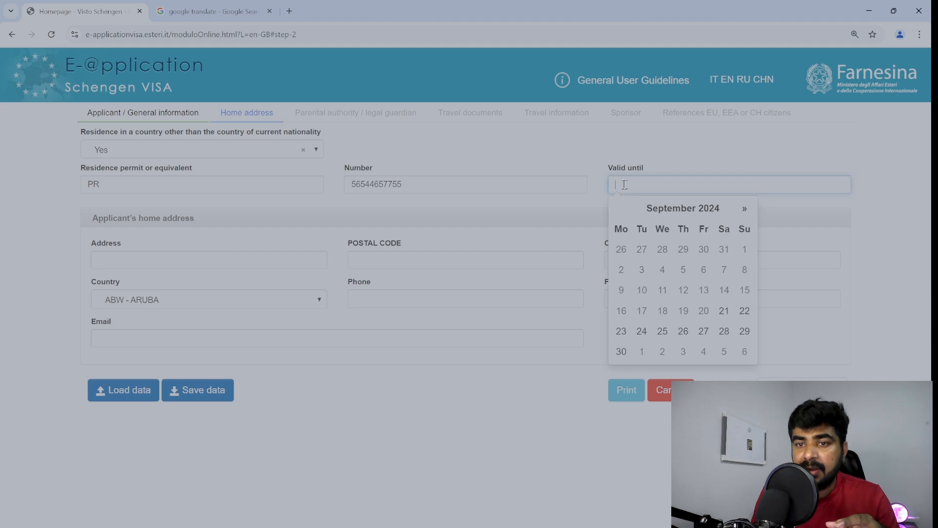
{"action": "left_click", "coordinate": [740, 213]}
{"action": "left_click", "coordinate": [739, 213]}
{"action": "left_click", "coordinate": [739, 213]}
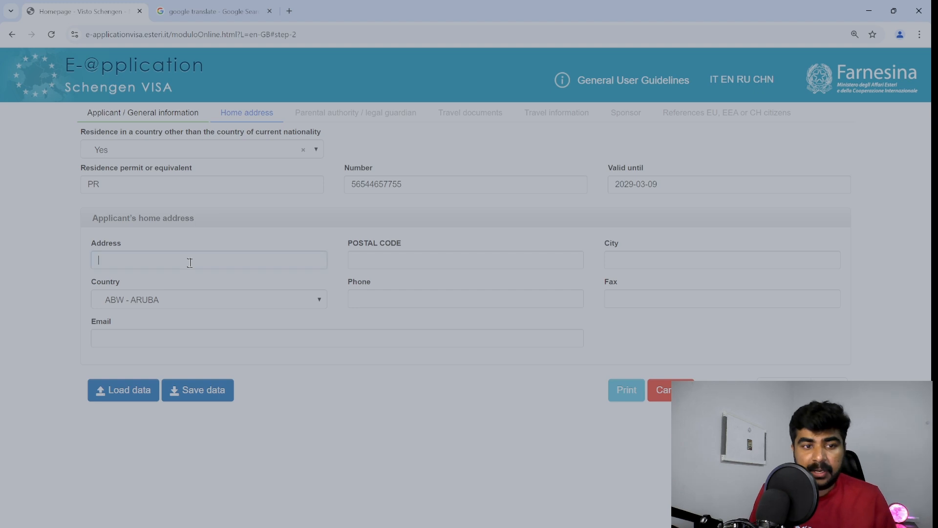
Complete the home address with the street and Canada as country, then advance.
{"action": "type", "text": "ASDSD STREET"}
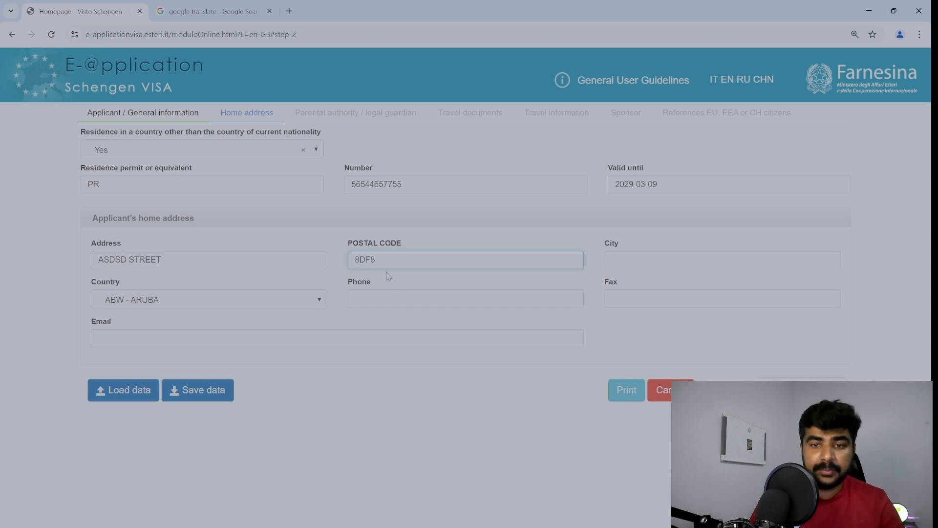
{"action": "left_click", "coordinate": [274, 299]}
{"action": "type", "text": "CA"}
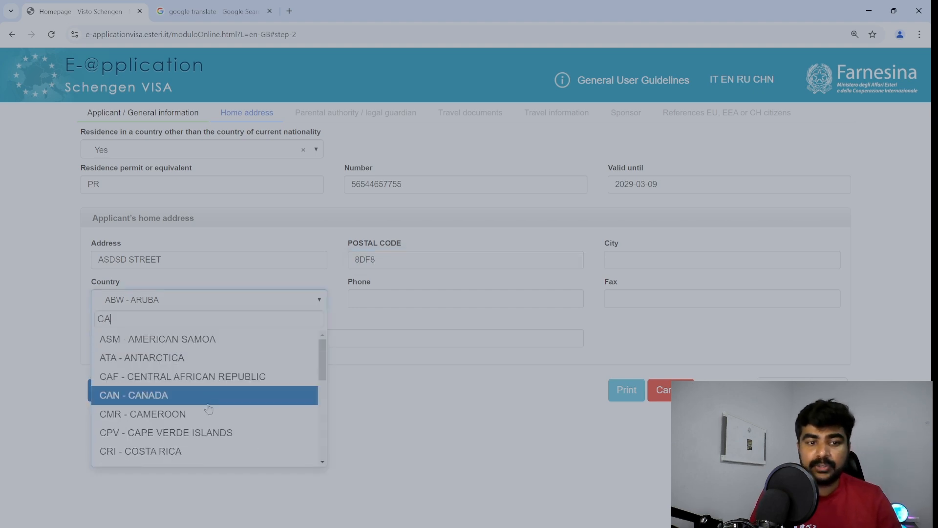
{"action": "left_click", "coordinate": [209, 401]}
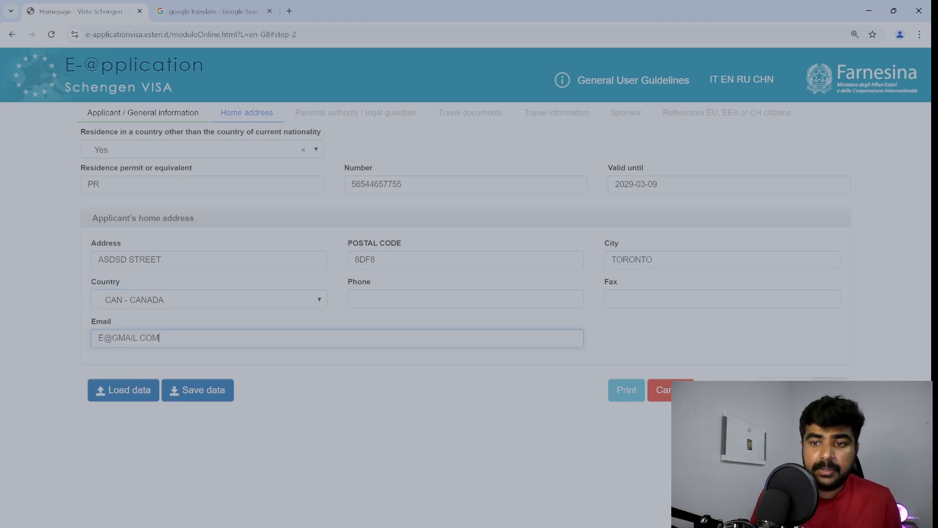
{"action": "left_click", "coordinate": [829, 389]}
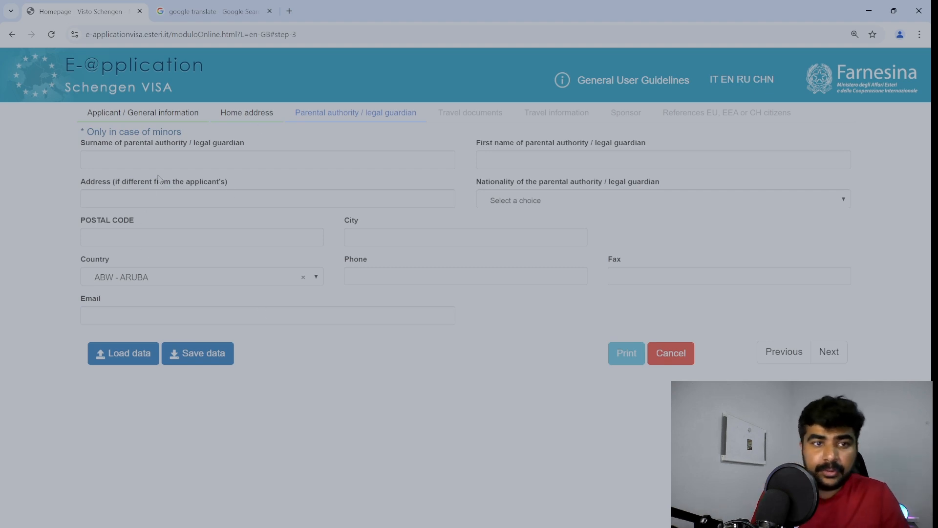
Leave the minors-only guardian fields blank and continue to Travel documents.
{"action": "triple_click", "coordinate": [82, 133]}
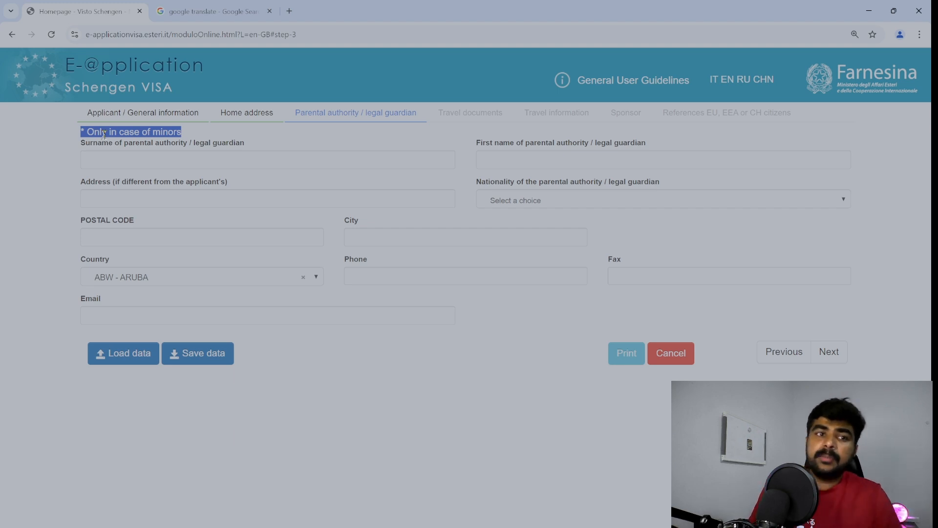
{"action": "left_click", "coordinate": [97, 147]}
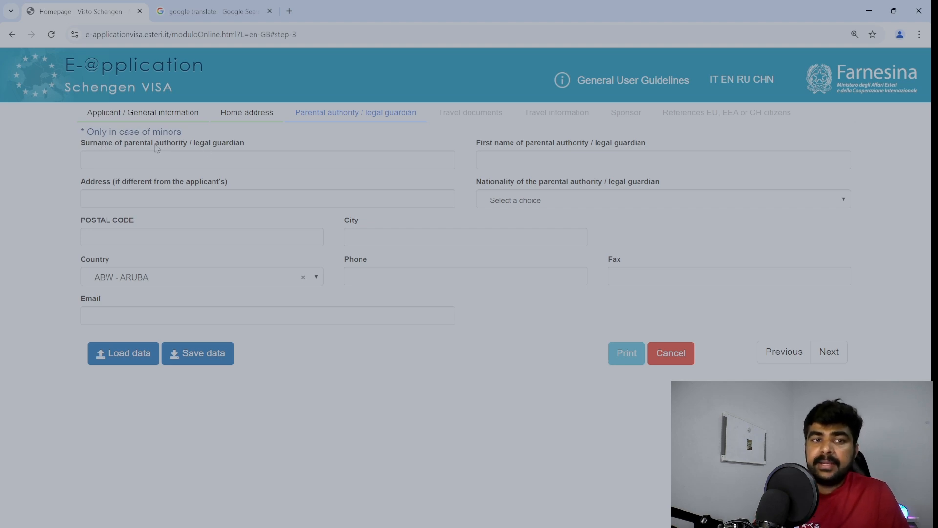
{"action": "left_click_drag", "start_coordinate": [119, 146], "coordinate": [142, 149]}
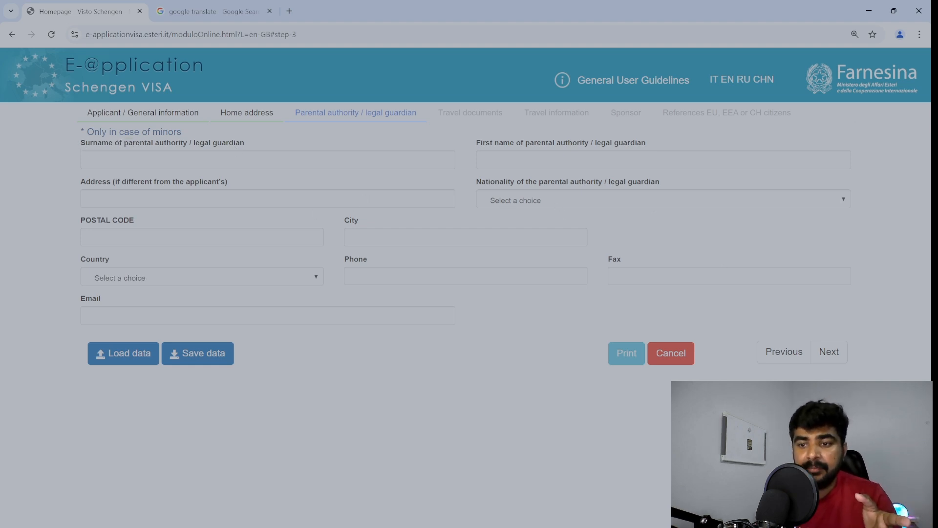
{"action": "left_click", "coordinate": [842, 359]}
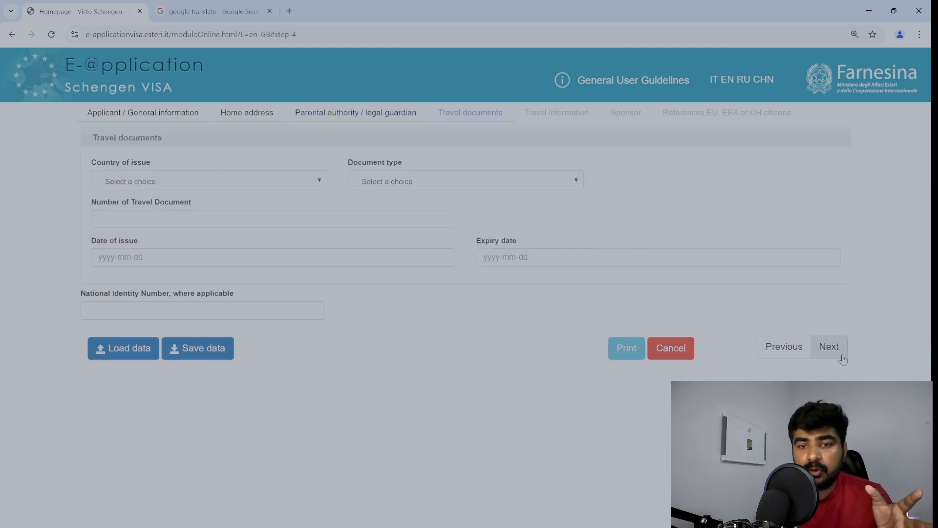
Set India as issuing country, ORDINARY PASSPORT as type, and enter the document number.
{"action": "left_click", "coordinate": [157, 183]}
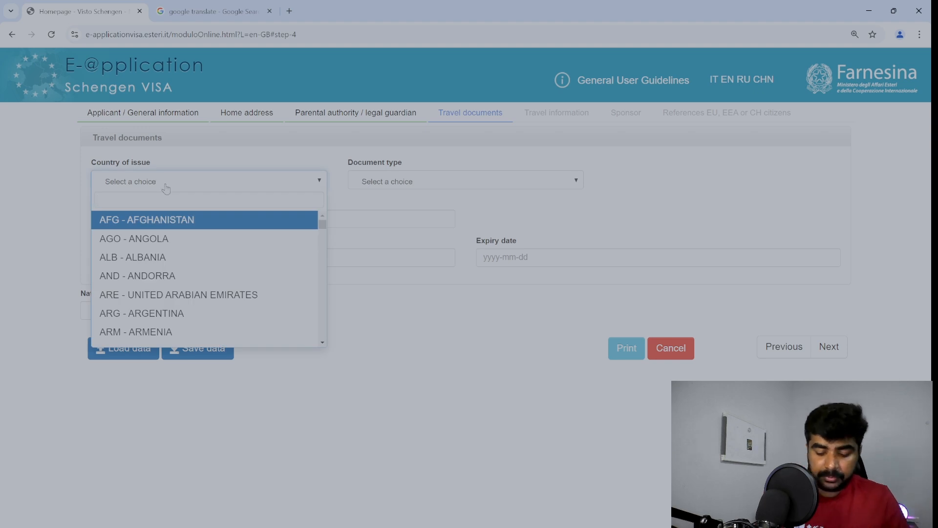
{"action": "type", "text": "IND"}
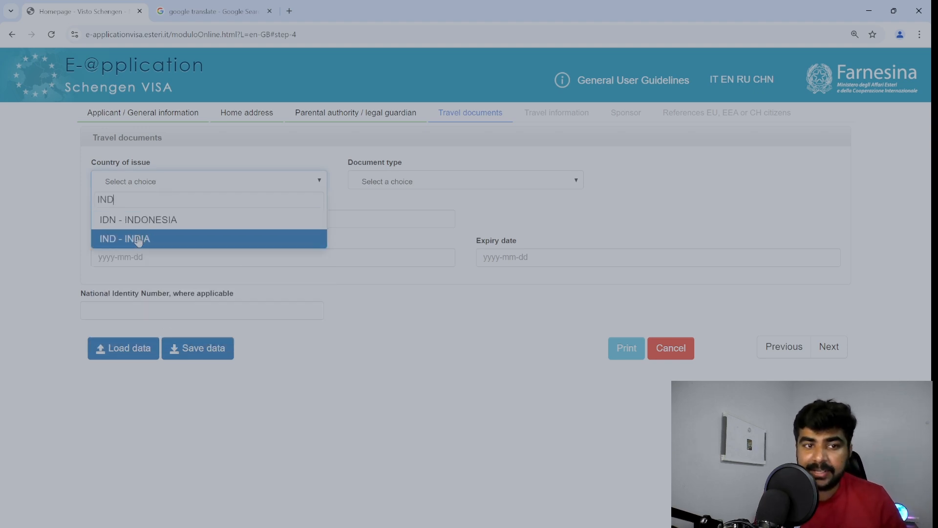
{"action": "left_click", "coordinate": [138, 240]}
{"action": "left_click", "coordinate": [426, 182]}
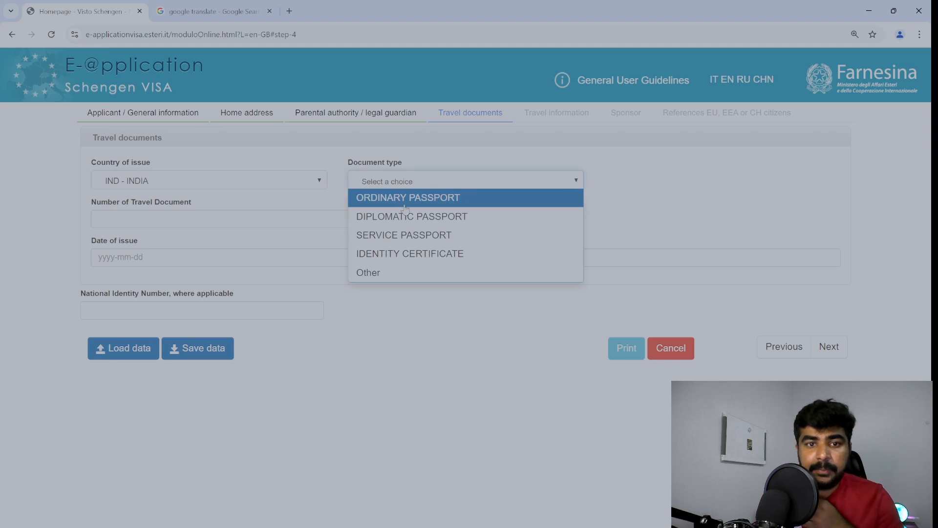
{"action": "left_click", "coordinate": [422, 199]}
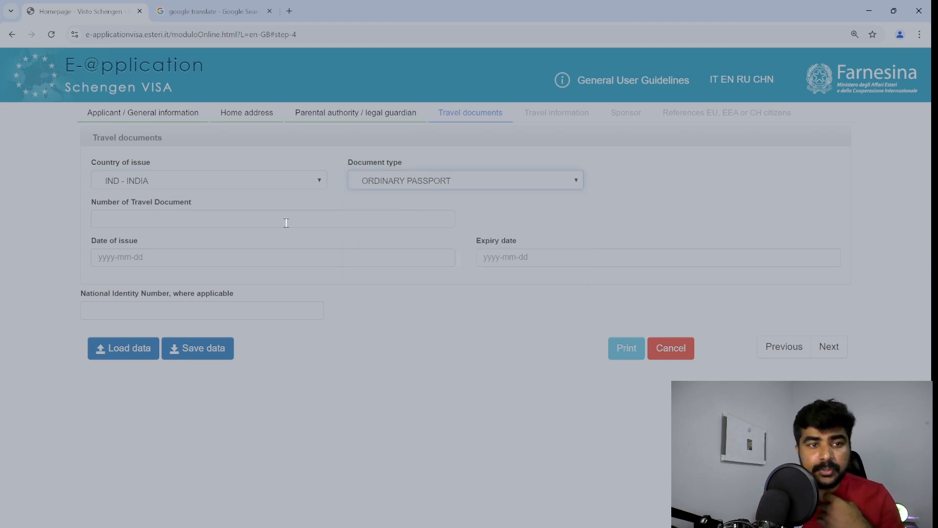
{"action": "left_click", "coordinate": [245, 220]}
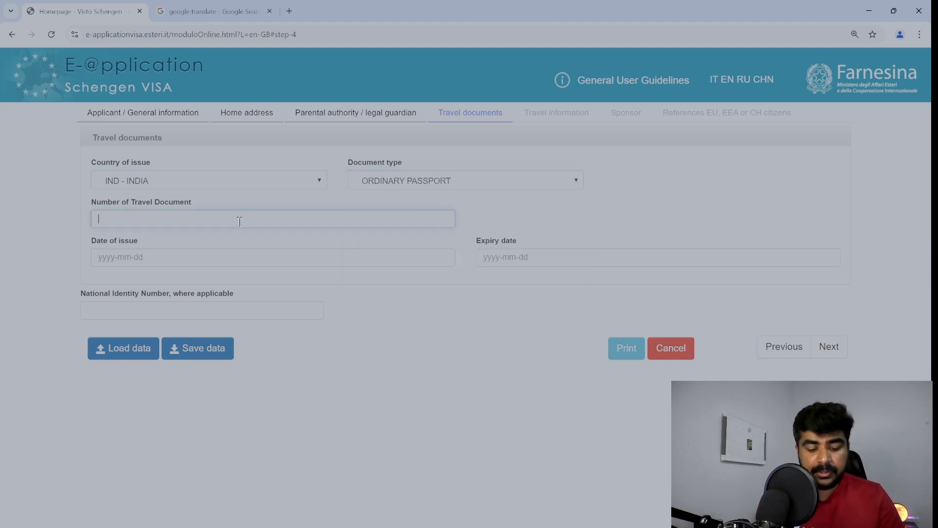
{"action": "type", "text": "D67A7D7"}
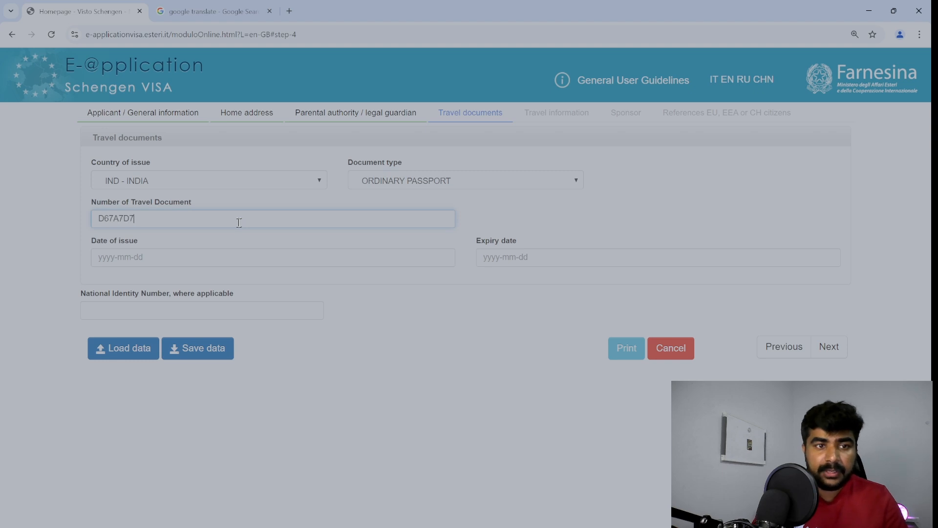
Set the passport issue date 2024-09-07 and expiry 2029-03-21, then advance to Travel information.
{"action": "left_click", "coordinate": [205, 257]}
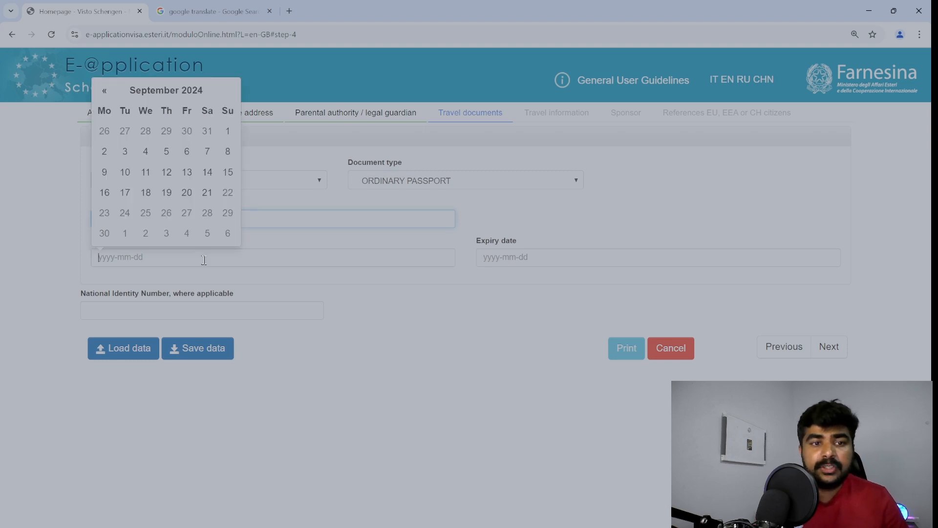
{"action": "left_click", "coordinate": [205, 149]}
{"action": "left_click", "coordinate": [513, 261]}
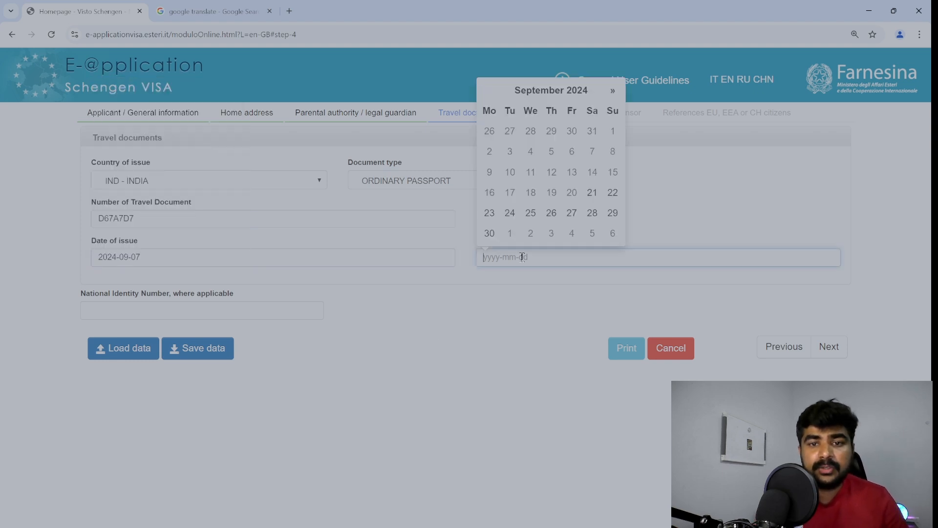
{"action": "left_click", "coordinate": [610, 91]}
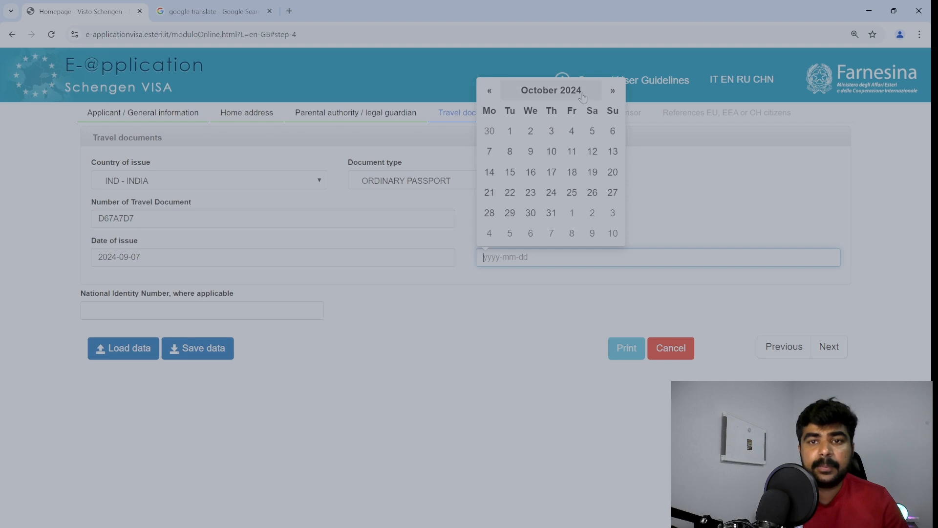
{"action": "left_click", "coordinate": [572, 92]}
{"action": "left_click", "coordinate": [562, 106]}
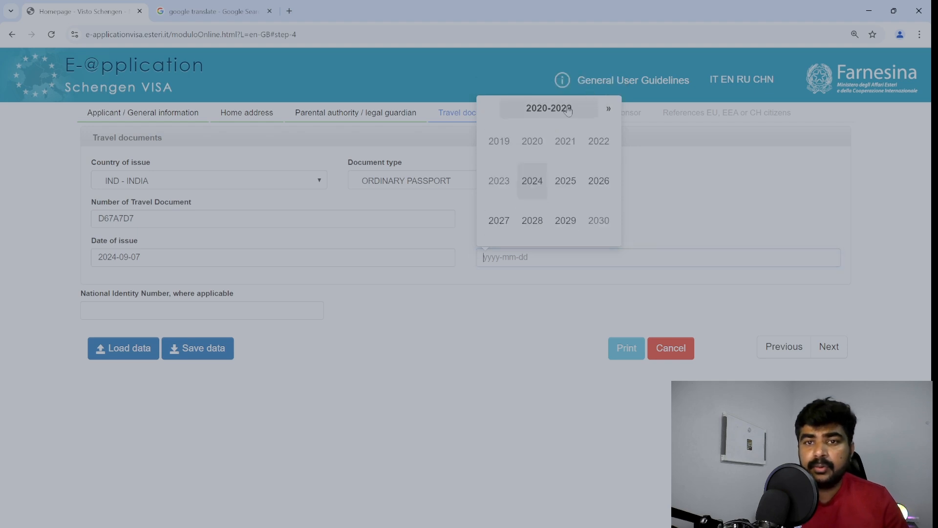
{"action": "left_click", "coordinate": [553, 205]}
{"action": "left_click", "coordinate": [557, 157]}
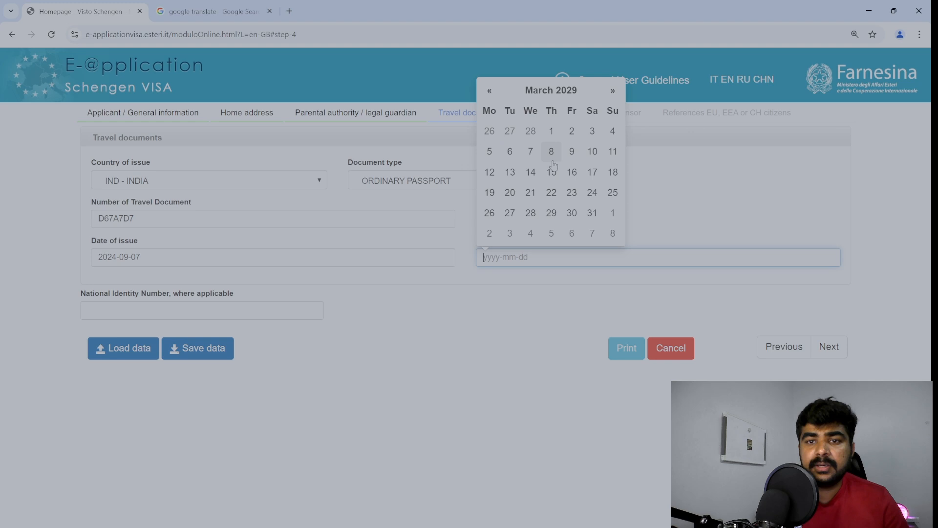
{"action": "left_click", "coordinate": [532, 193]}
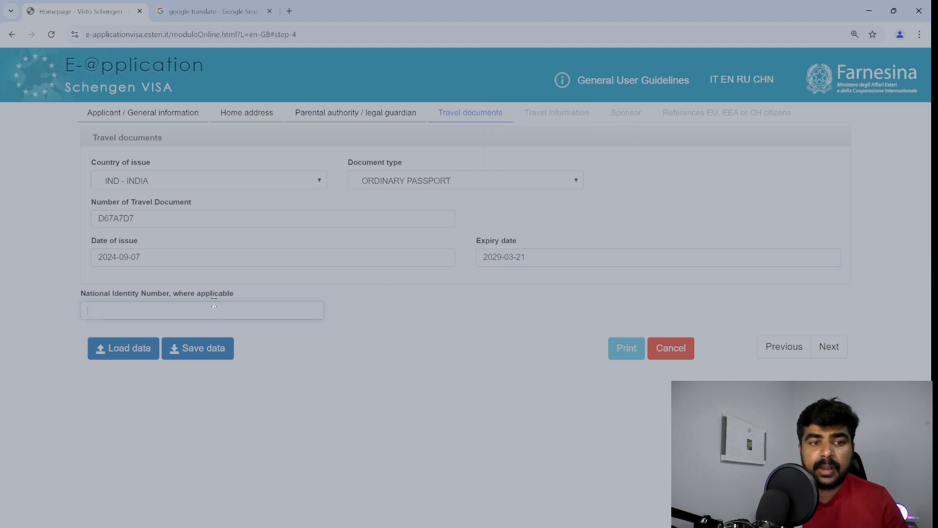
{"action": "left_click_drag", "start_coordinate": [80, 294], "coordinate": [239, 298]}
{"action": "left_click", "coordinate": [472, 327]}
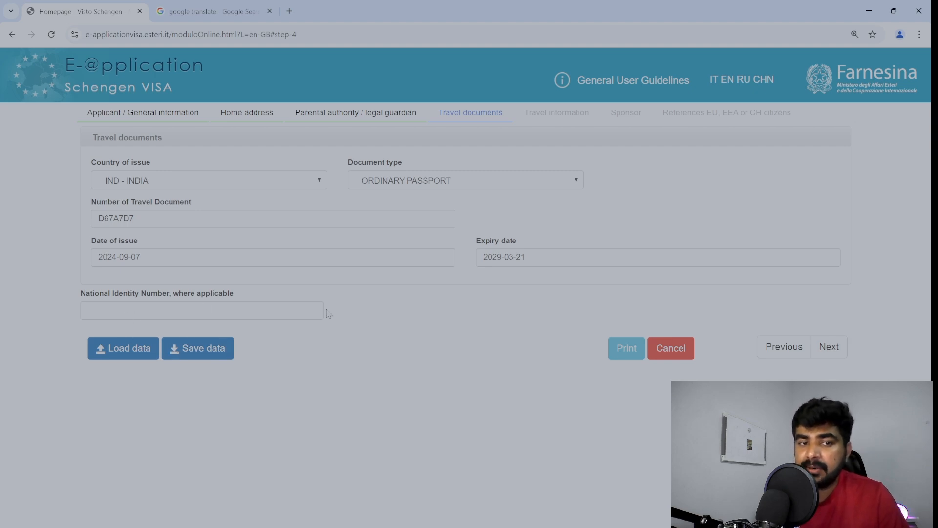
{"action": "left_click", "coordinate": [843, 345]}
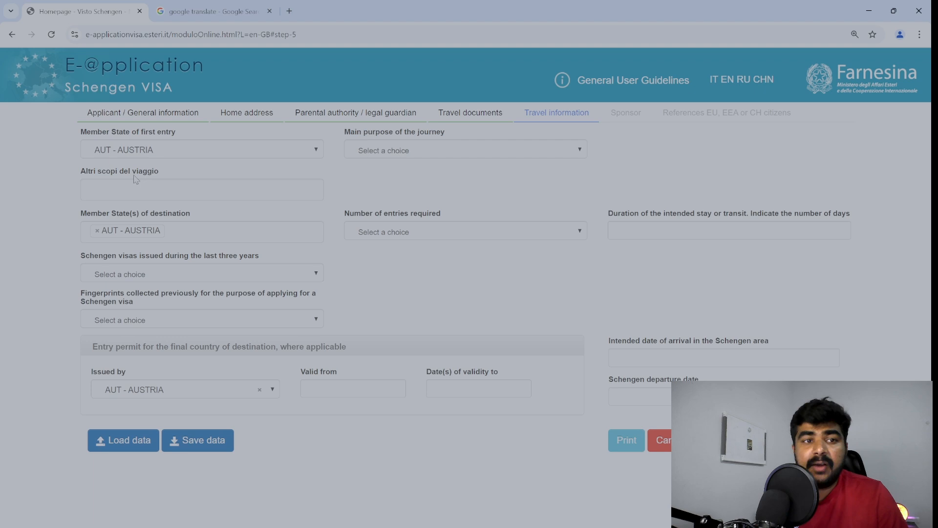
Choose ITA - ITALY as first-entry member state and Tourism as main purpose.
{"action": "left_click", "coordinate": [185, 155]}
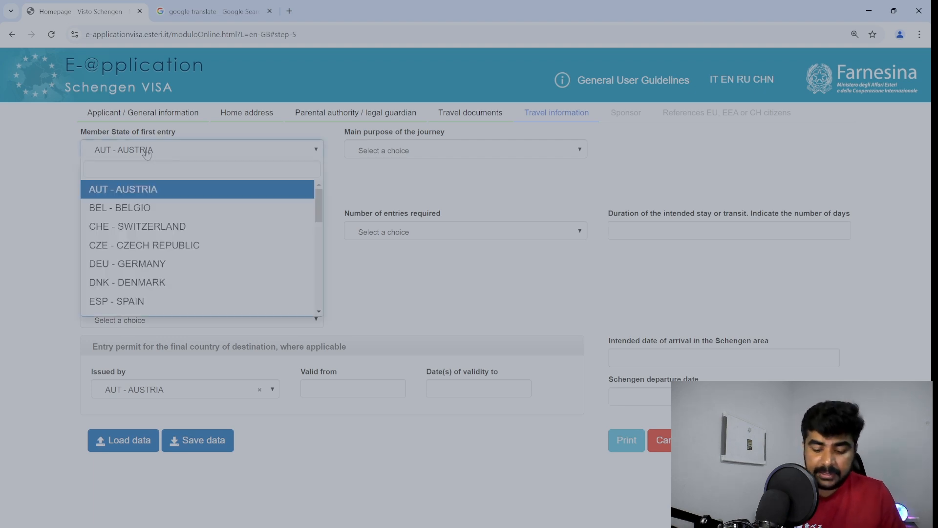
{"action": "type", "text": "ITA"}
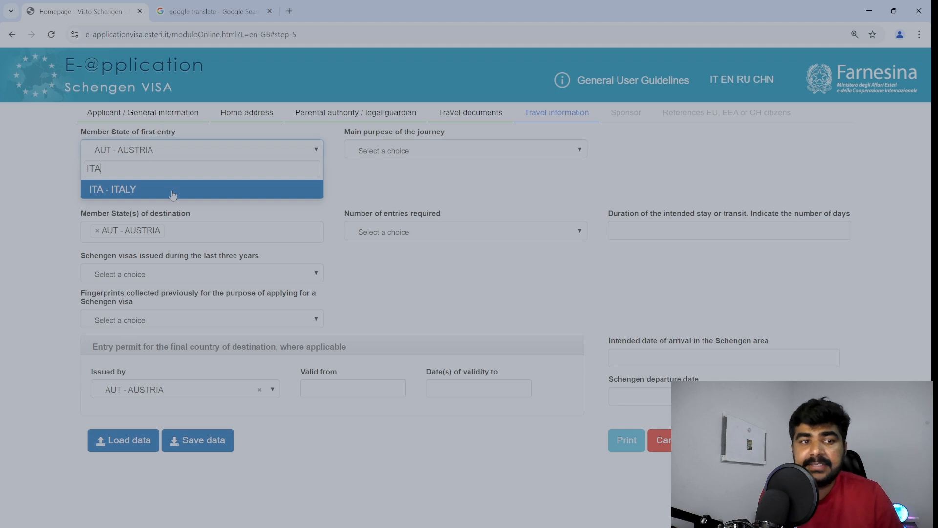
{"action": "left_click", "coordinate": [172, 192]}
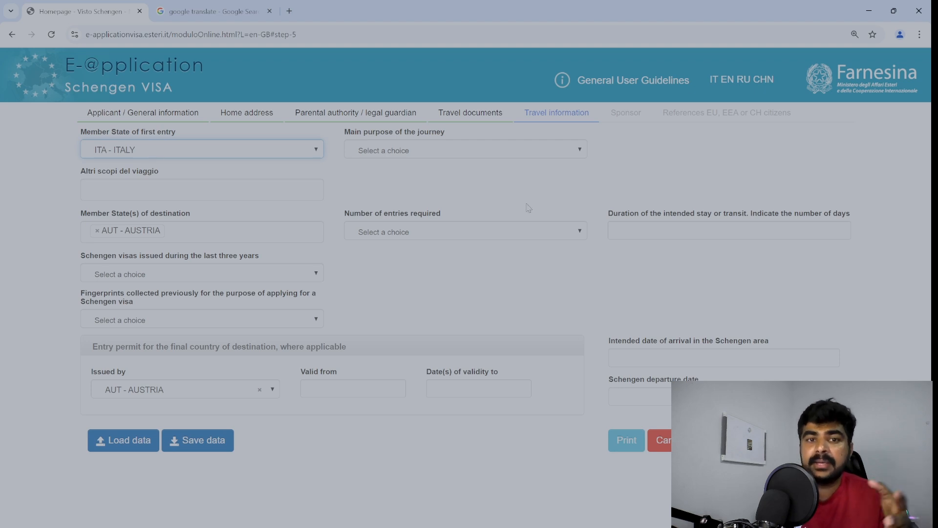
{"action": "left_click", "coordinate": [486, 151]}
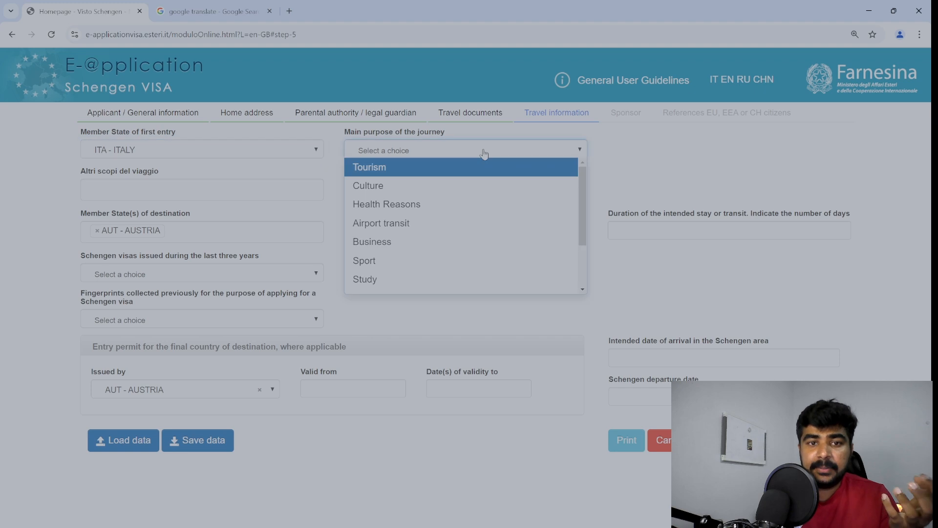
{"action": "left_click", "coordinate": [433, 169]}
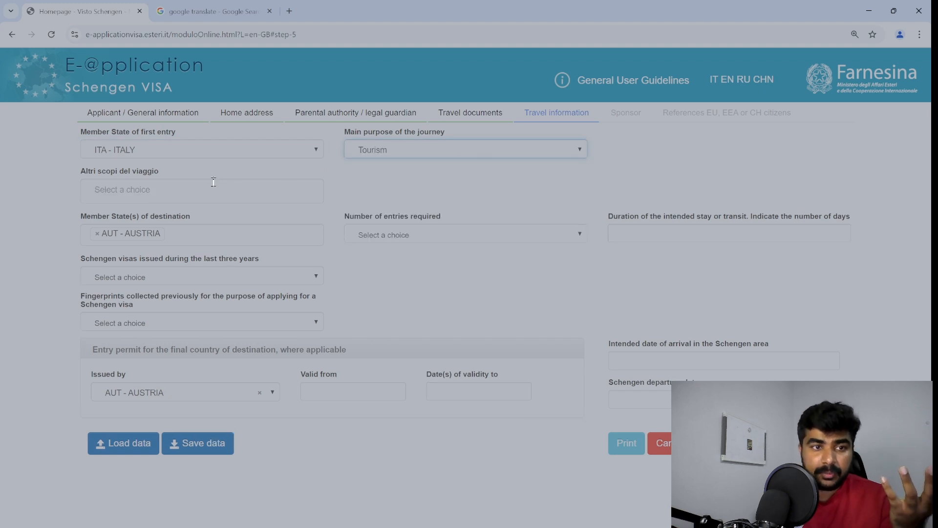
{"action": "left_click_drag", "start_coordinate": [81, 171], "coordinate": [160, 171]}
{"action": "key", "text": "ctrl+c"}
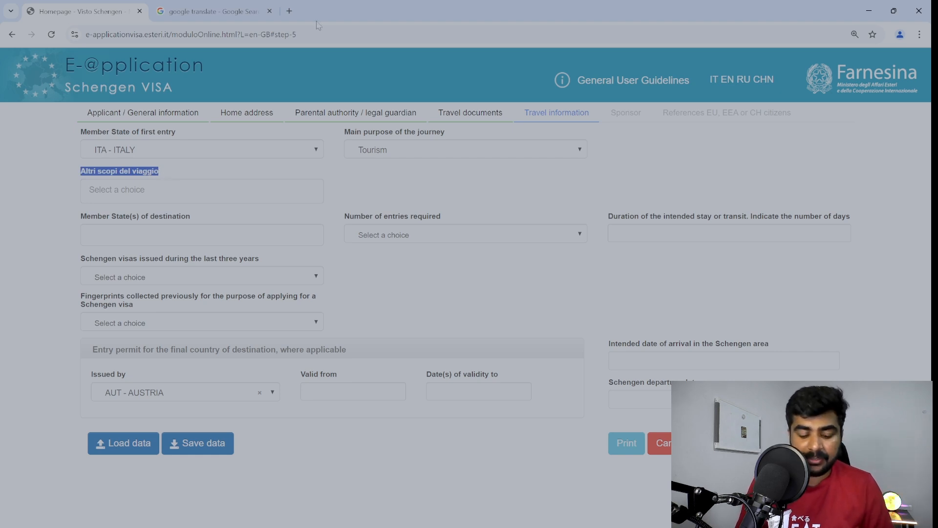
Translate 'Altri scopi del viaggio' in Google Translate and return to the visa form.
{"action": "left_click", "coordinate": [221, 5]}
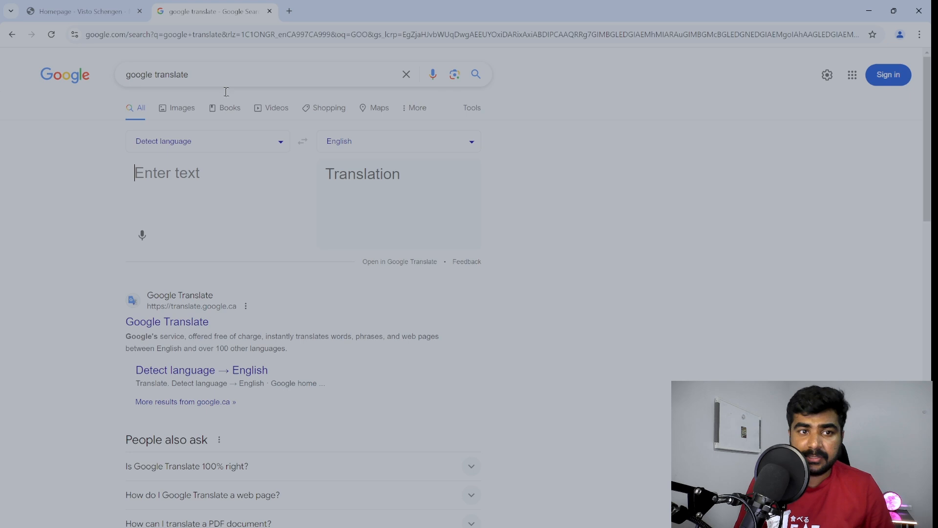
{"action": "left_click", "coordinate": [205, 169]}
{"action": "key", "text": "ctrl+v"}
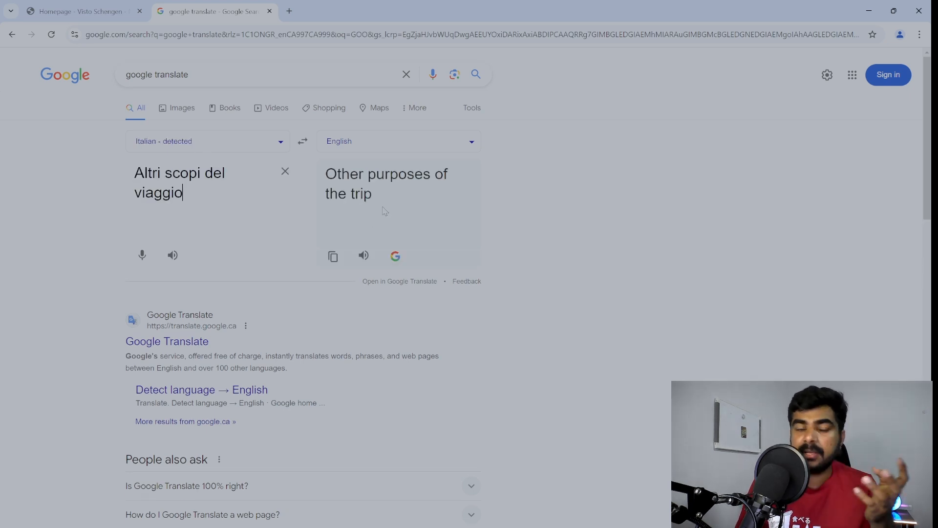
{"action": "left_click", "coordinate": [88, 11]}
{"action": "left_click", "coordinate": [130, 193]}
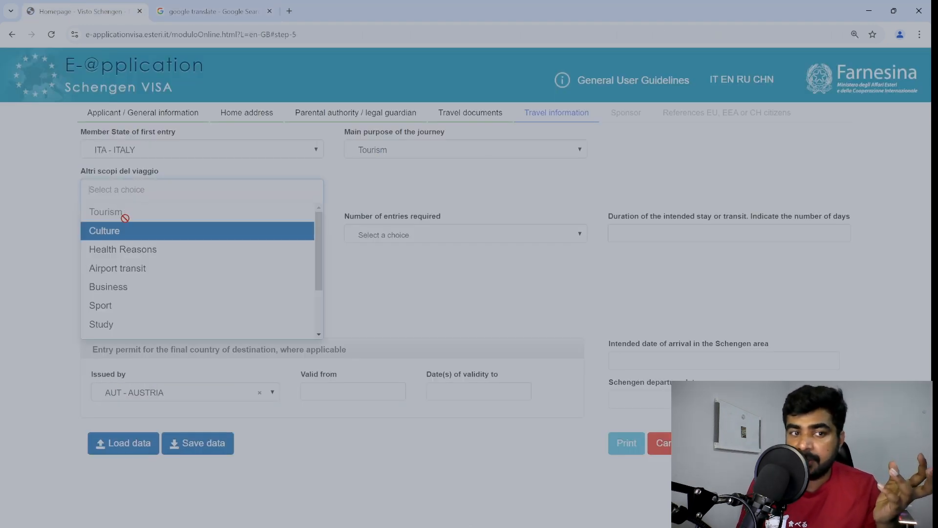
Add Culture as an additional purpose of the trip.
{"action": "left_click", "coordinate": [125, 238]}
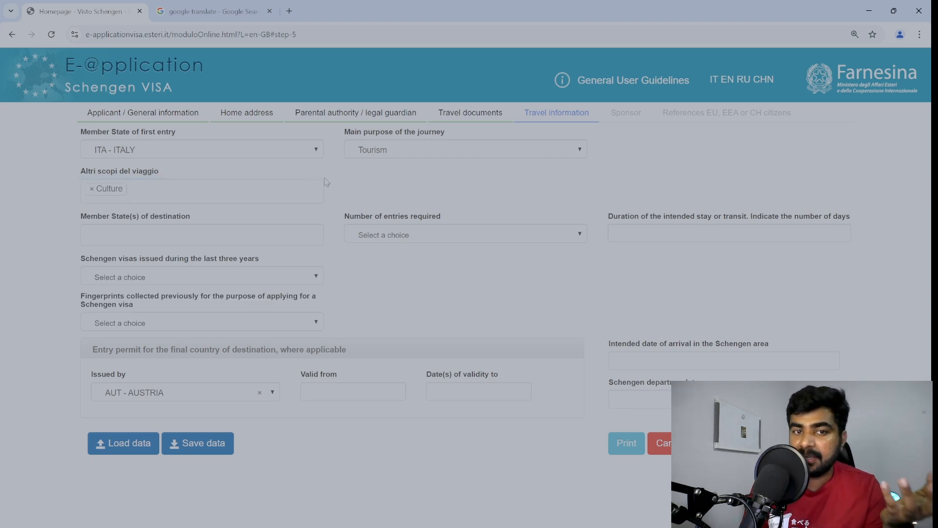
{"action": "left_click", "coordinate": [284, 198]}
{"action": "scroll", "coordinate": [290, 275], "scroll_direction": "down", "scroll_amount": 2}
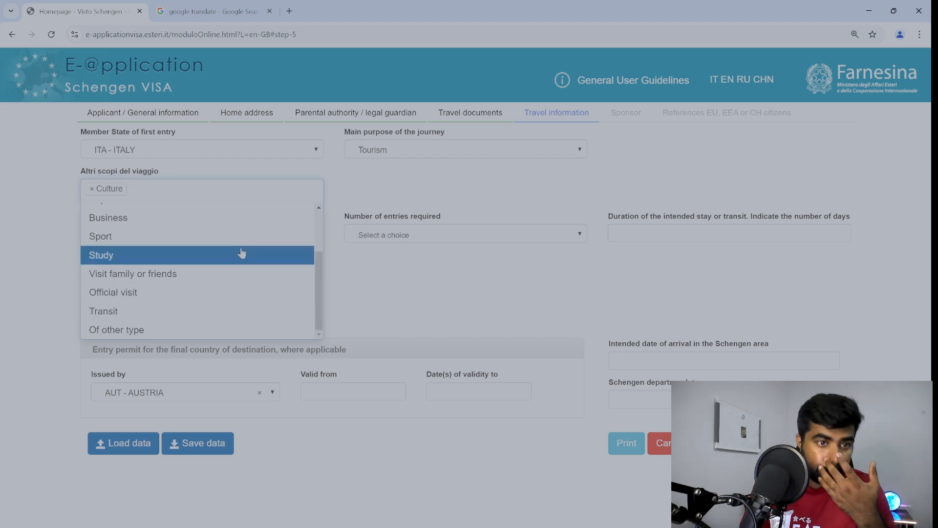
{"action": "scroll", "coordinate": [234, 273], "scroll_direction": "up", "scroll_amount": 2}
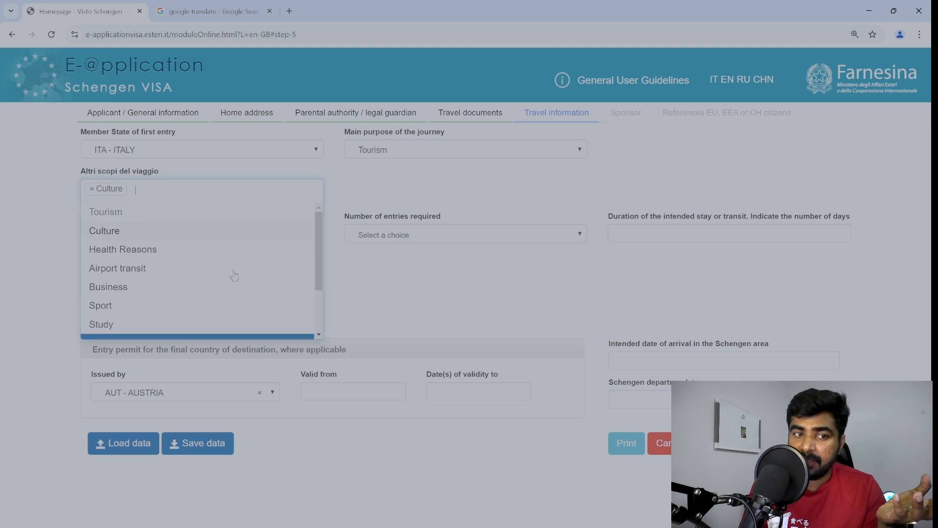
{"action": "left_click", "coordinate": [39, 238]}
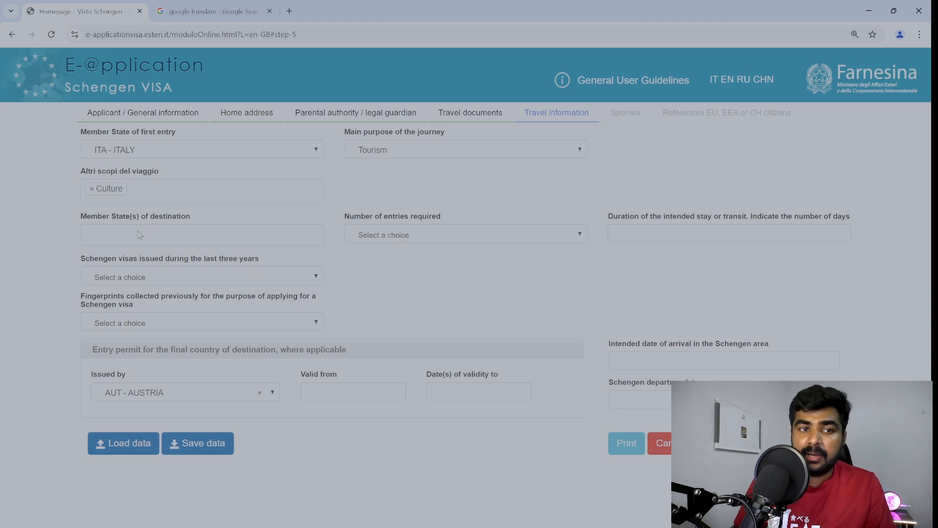
Try PRT - PORTUGAL as the destination Member State, then remove it.
{"action": "left_click", "coordinate": [171, 239]}
{"action": "scroll", "coordinate": [195, 296], "scroll_direction": "down", "scroll_amount": 5}
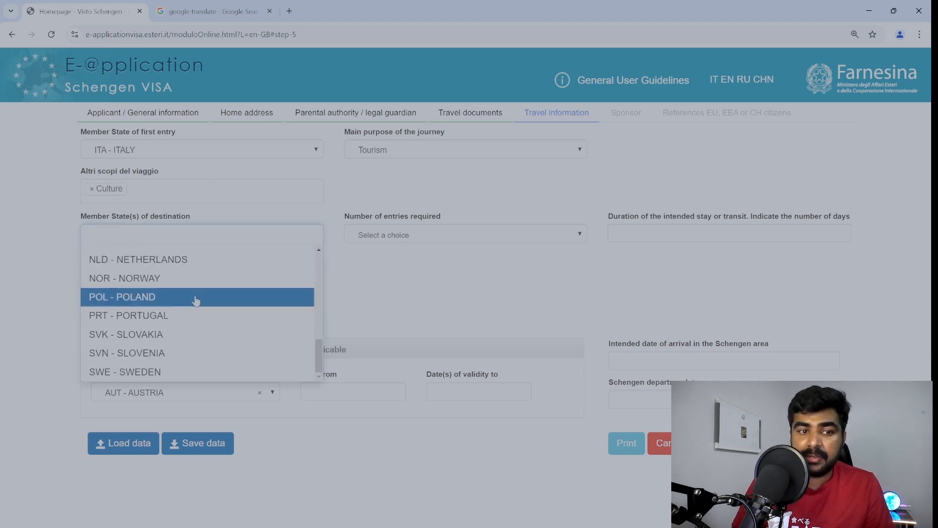
{"action": "scroll", "coordinate": [218, 307], "scroll_direction": "up", "scroll_amount": 5}
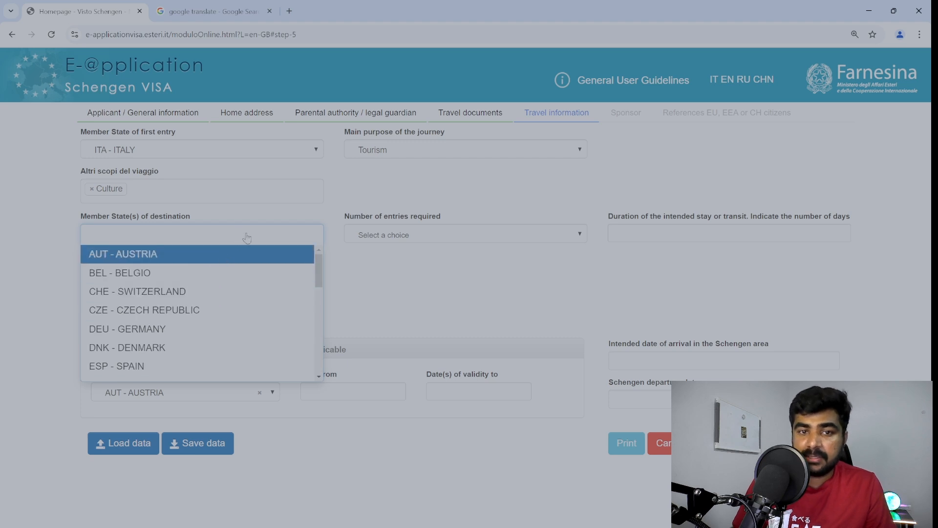
{"action": "left_click", "coordinate": [270, 216]}
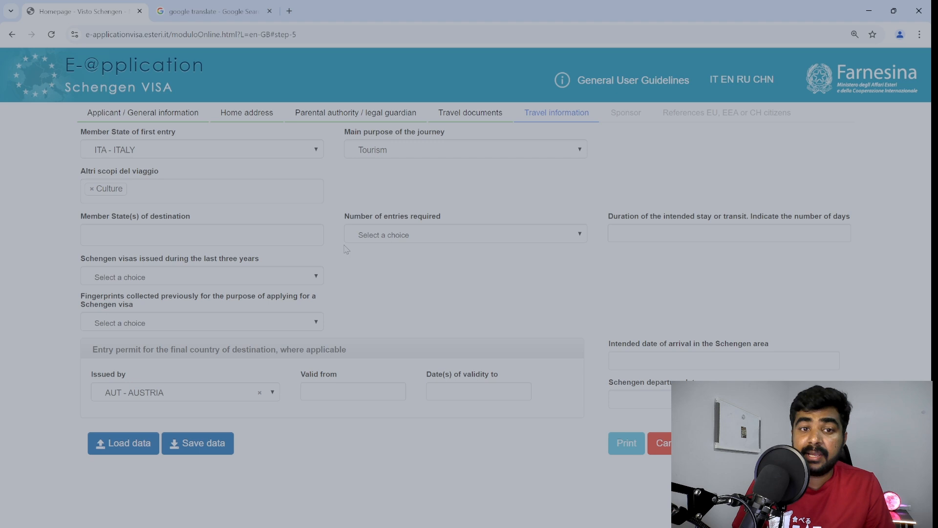
{"action": "left_click", "coordinate": [289, 237]}
{"action": "scroll", "coordinate": [164, 315], "scroll_direction": "down", "scroll_amount": 5}
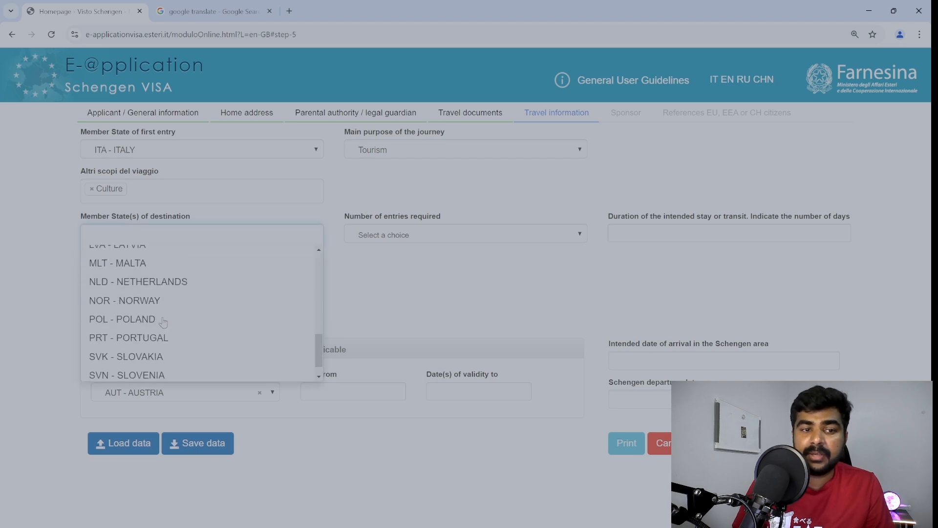
{"action": "left_click", "coordinate": [164, 315]}
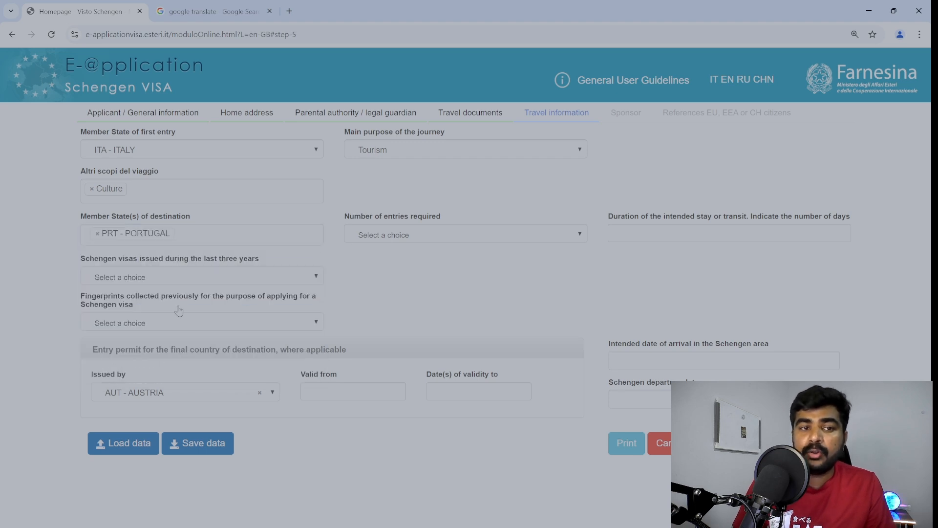
{"action": "left_click", "coordinate": [423, 235]}
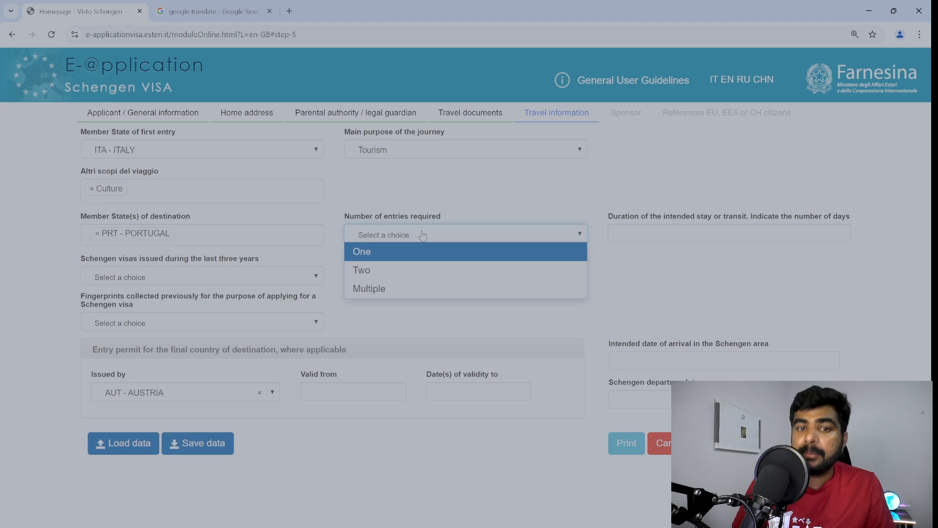
{"action": "left_click", "coordinate": [97, 233]}
{"action": "left_click", "coordinate": [112, 237]}
Select ITA - ITALY from the destination Member State list.
{"action": "left_click", "coordinate": [111, 237]}
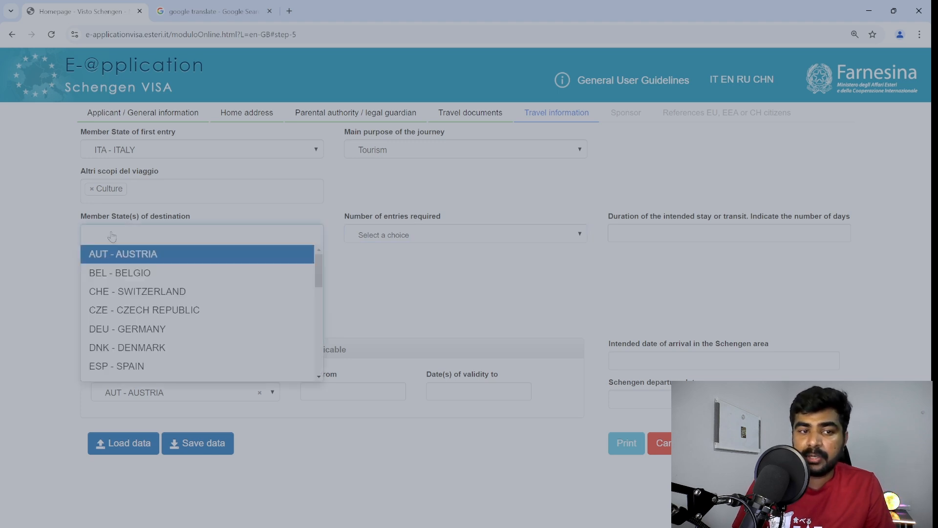
{"action": "scroll", "coordinate": [147, 274], "scroll_direction": "down", "scroll_amount": 8}
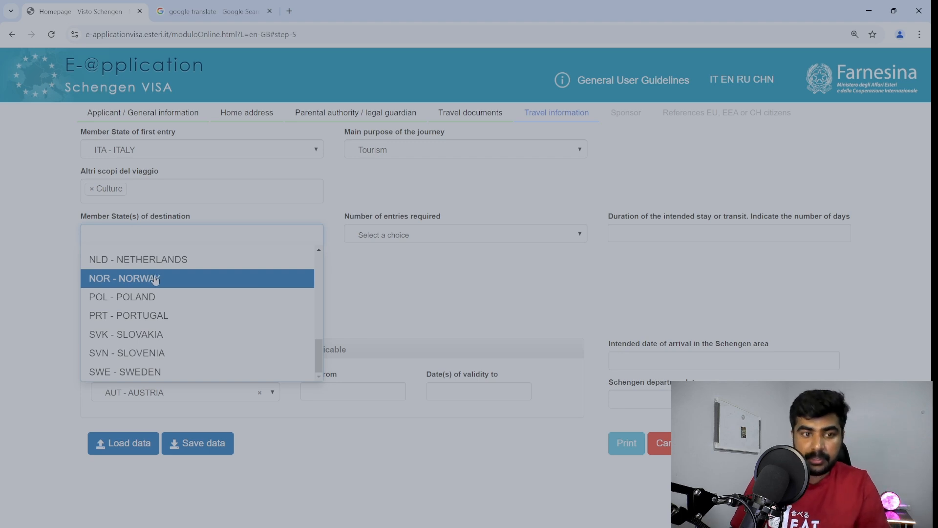
{"action": "scroll", "coordinate": [155, 281], "scroll_direction": "up", "scroll_amount": 8}
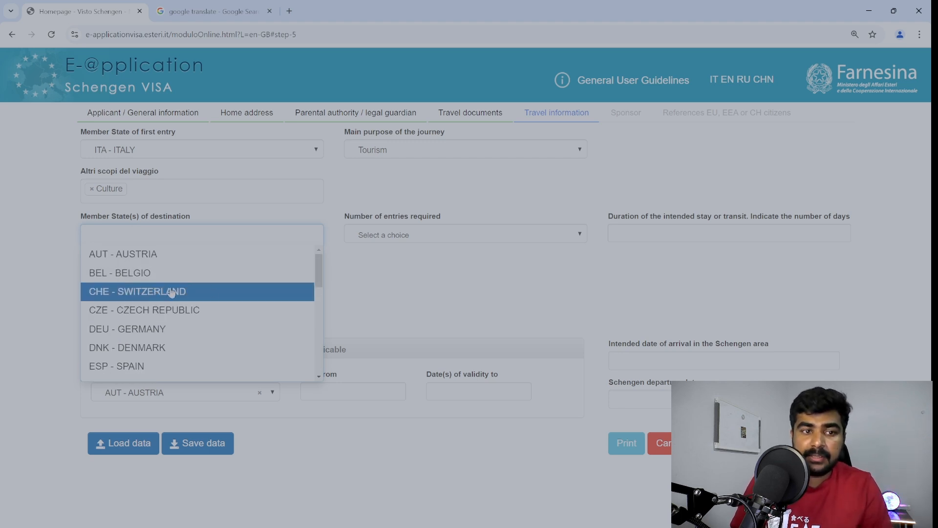
{"action": "left_click_drag", "start_coordinate": [320, 270], "coordinate": [318, 308]}
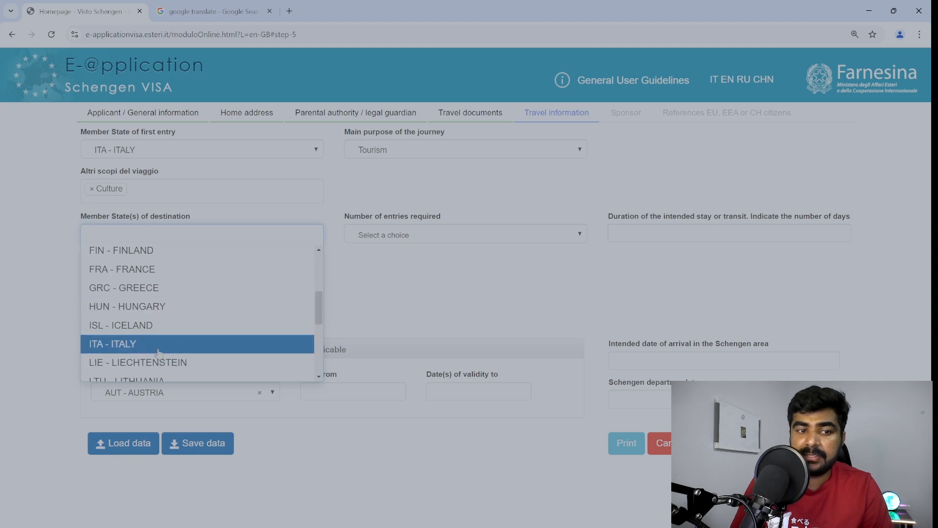
{"action": "left_click", "coordinate": [117, 343]}
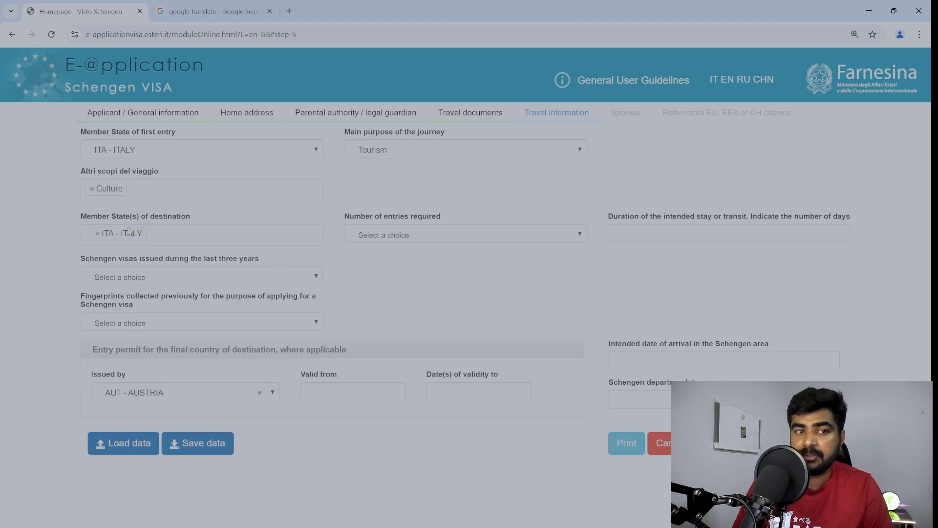
{"action": "left_click_drag", "start_coordinate": [126, 220], "coordinate": [190, 221]}
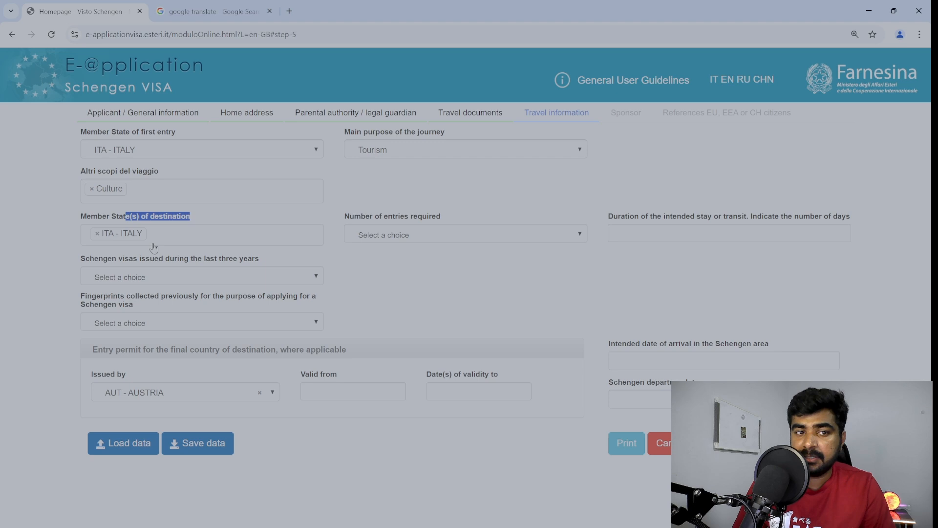
{"action": "left_click", "coordinate": [202, 220]}
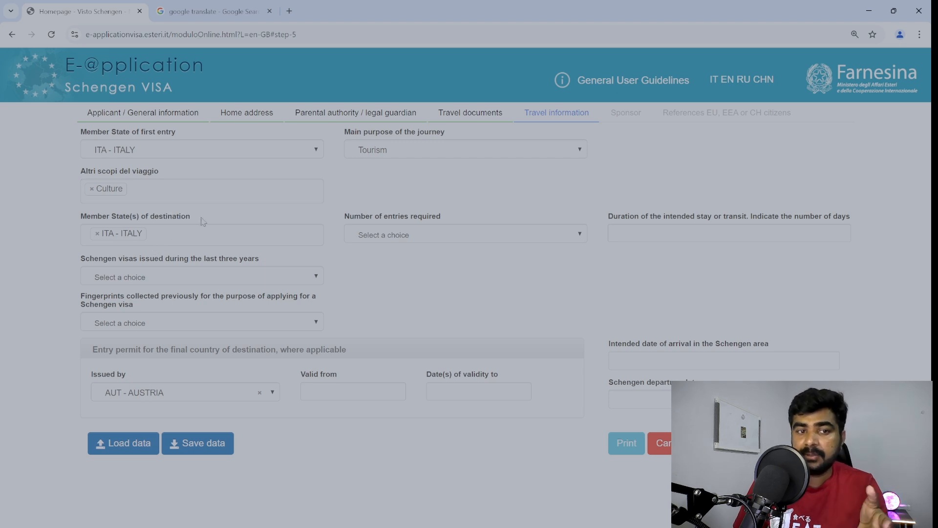
{"action": "left_click_drag", "start_coordinate": [202, 221], "coordinate": [177, 220]}
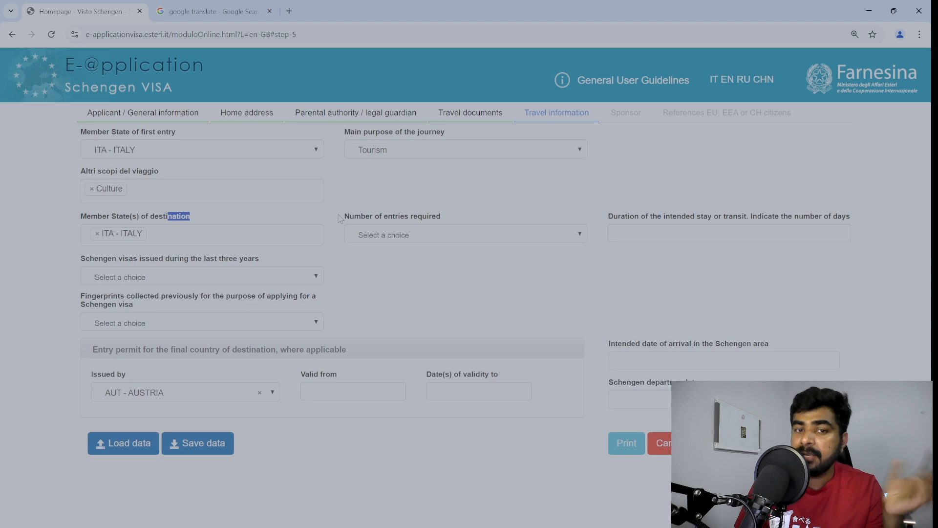
{"action": "left_click", "coordinate": [411, 239]}
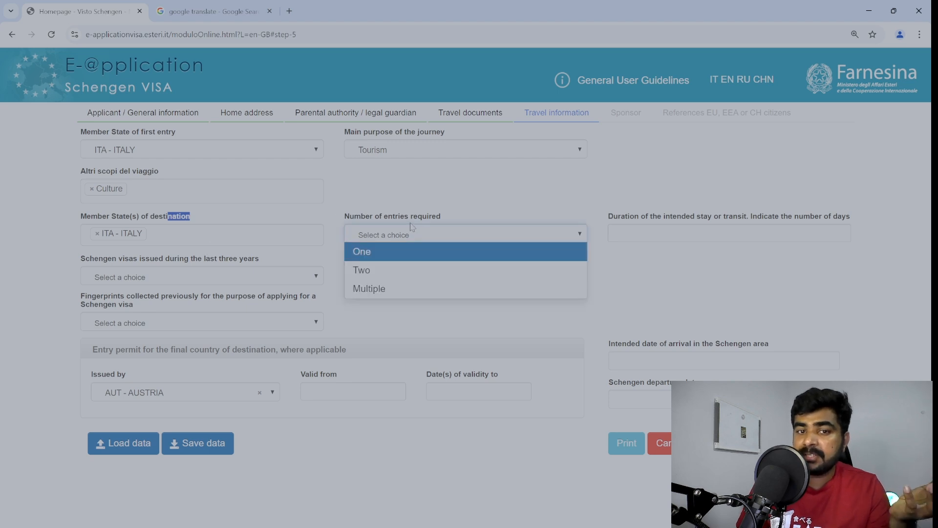
Request Multiple entries, leaving ITA - ITALY as the destination unchanged.
{"action": "left_click", "coordinate": [386, 286]}
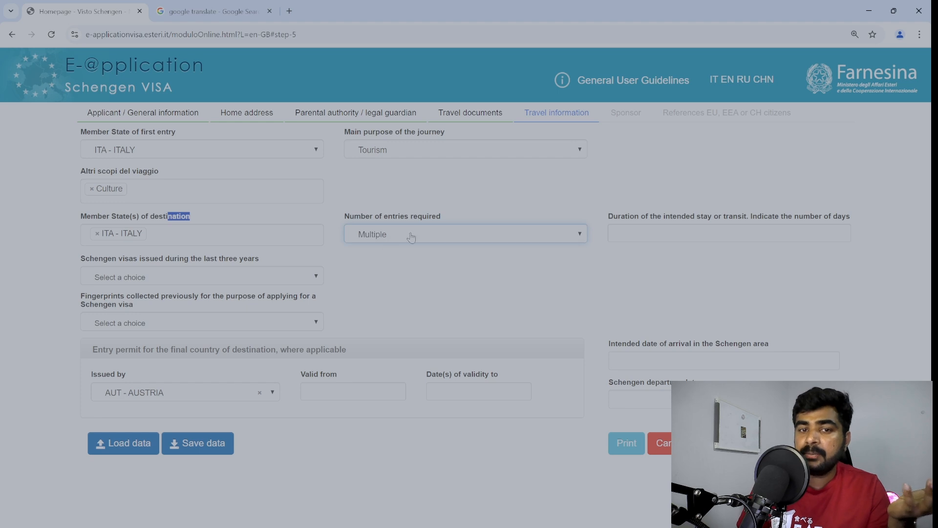
{"action": "left_click", "coordinate": [398, 200]}
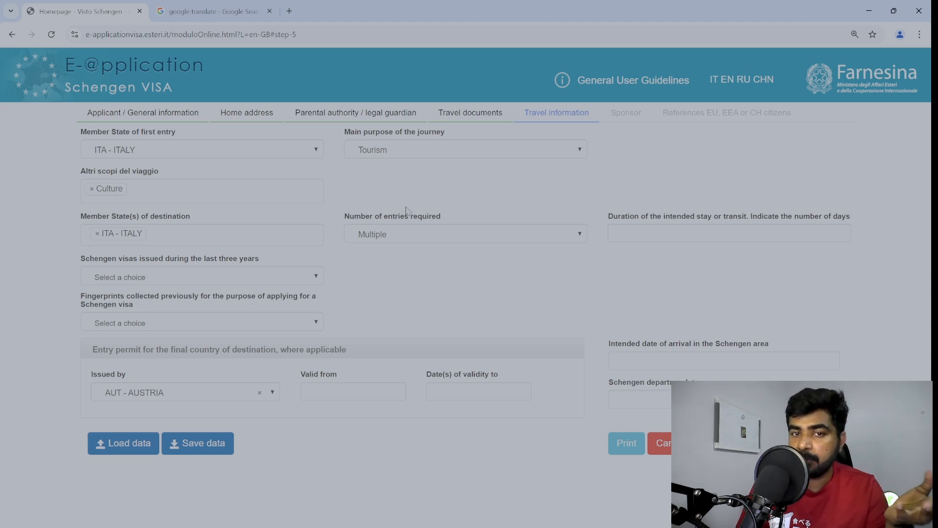
{"action": "double_click", "coordinate": [416, 218]}
{"action": "left_click", "coordinate": [420, 218]}
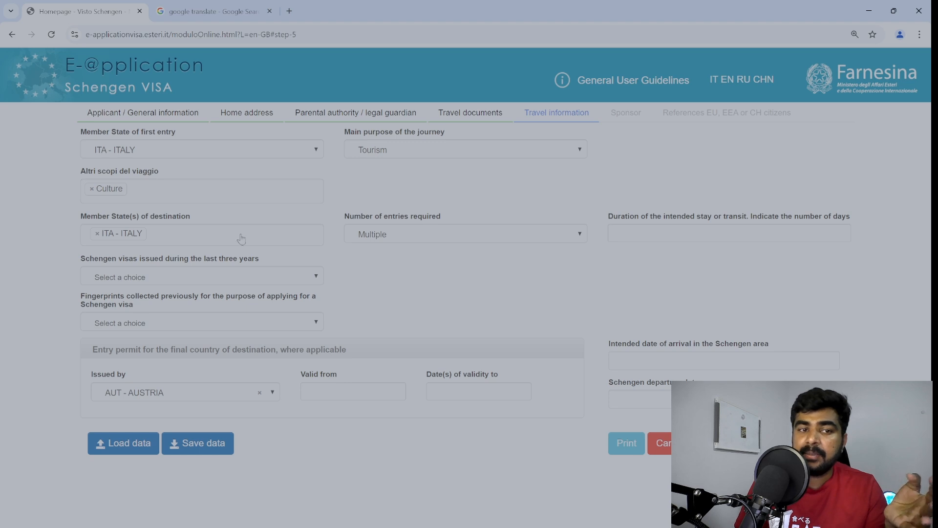
{"action": "left_click", "coordinate": [224, 240]}
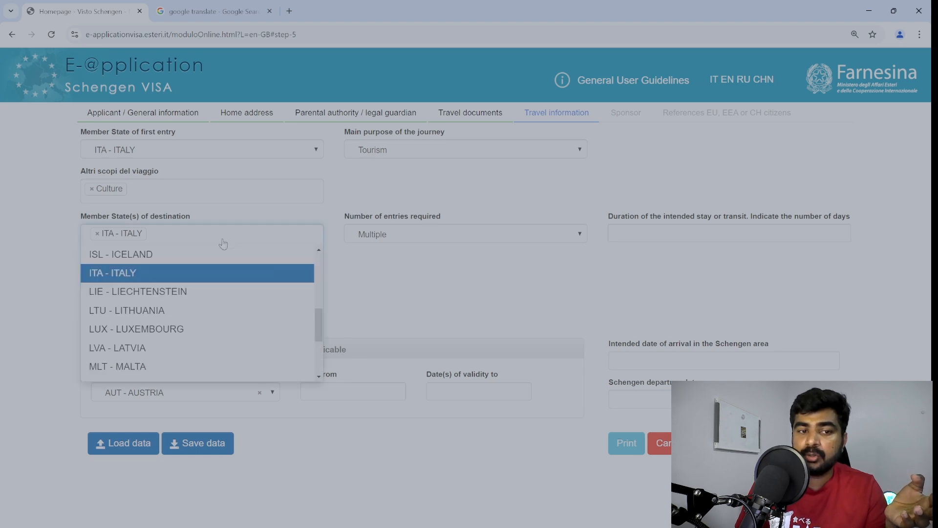
{"action": "left_click", "coordinate": [377, 200]}
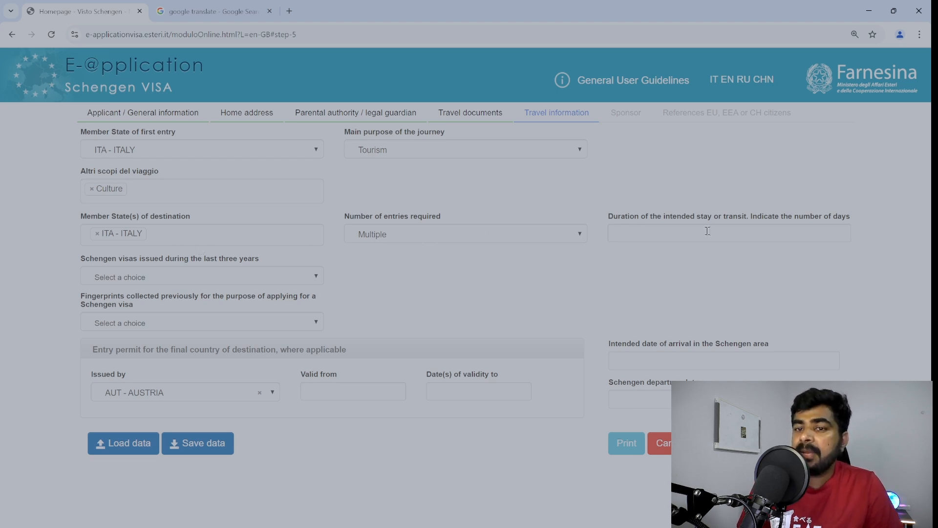
{"action": "left_click_drag", "start_coordinate": [695, 216], "coordinate": [757, 218]}
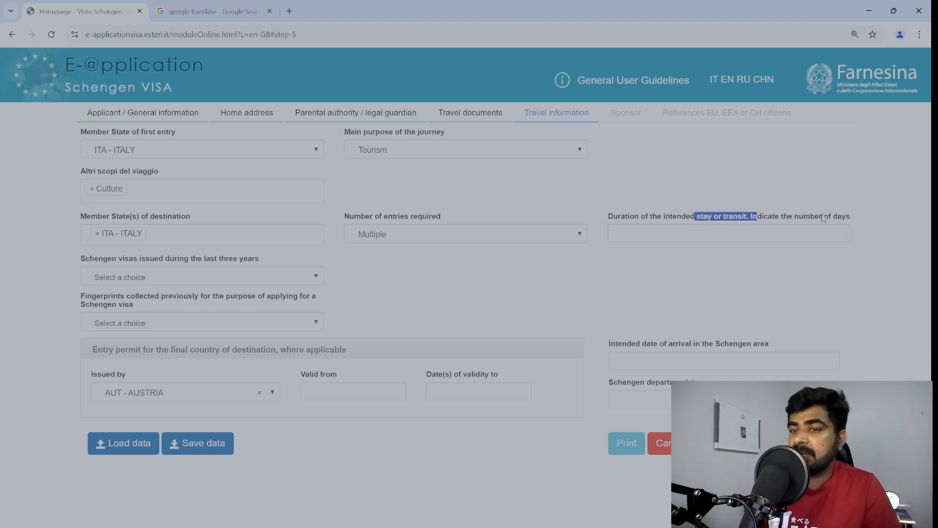
{"action": "left_click", "coordinate": [826, 217]}
{"action": "left_click", "coordinate": [743, 235]}
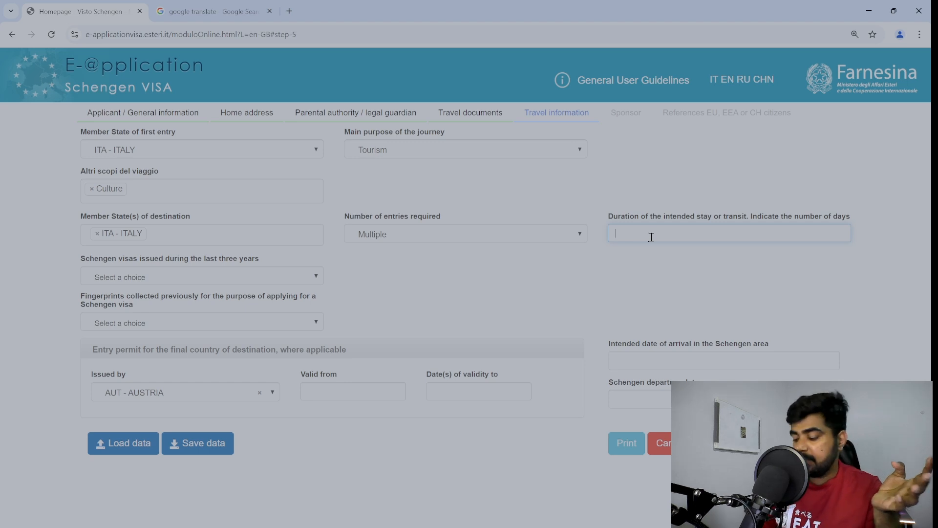
Enter 20 as the number of days of the intended stay.
{"action": "type", "text": "20"}
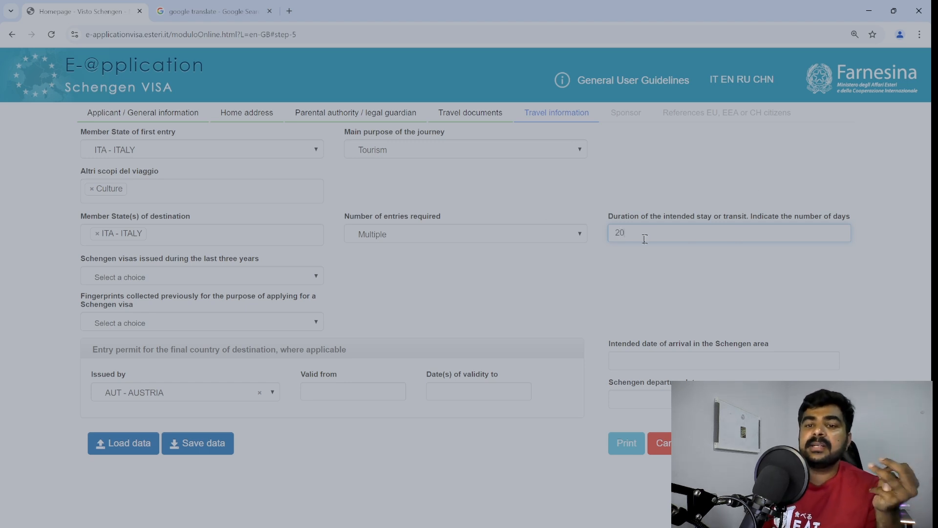
{"action": "left_click_drag", "start_coordinate": [647, 237], "coordinate": [600, 240]}
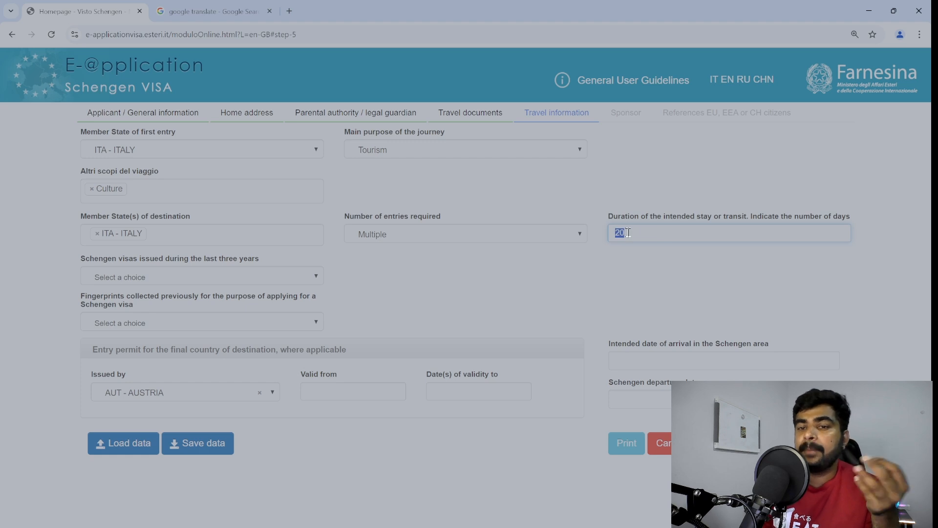
{"action": "left_click", "coordinate": [634, 201]}
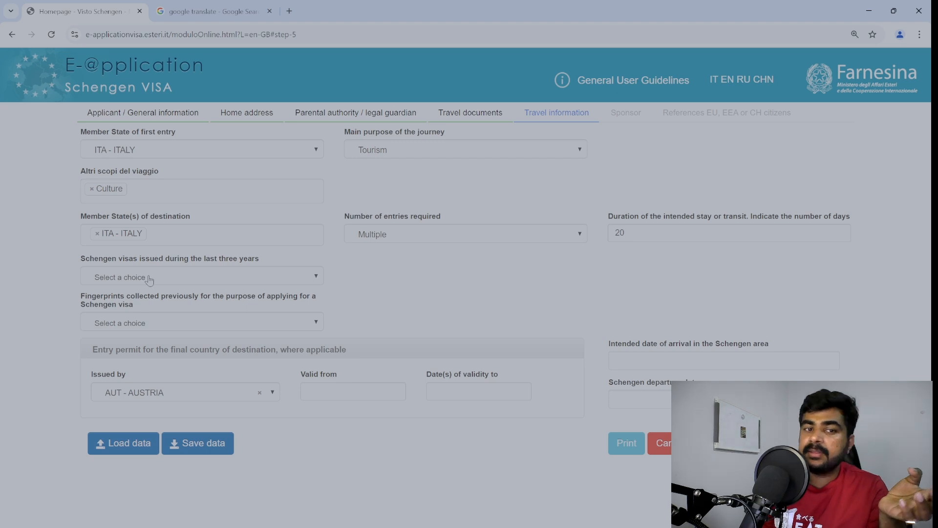
Answer No to Schengen visas issued in the past three years, after first trying Yes.
{"action": "left_click", "coordinate": [149, 278]}
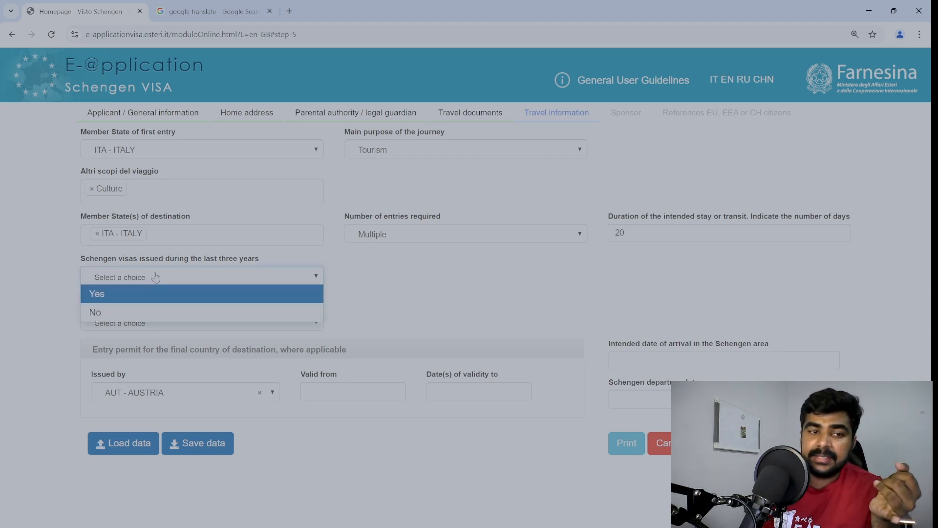
{"action": "left_click", "coordinate": [136, 296]}
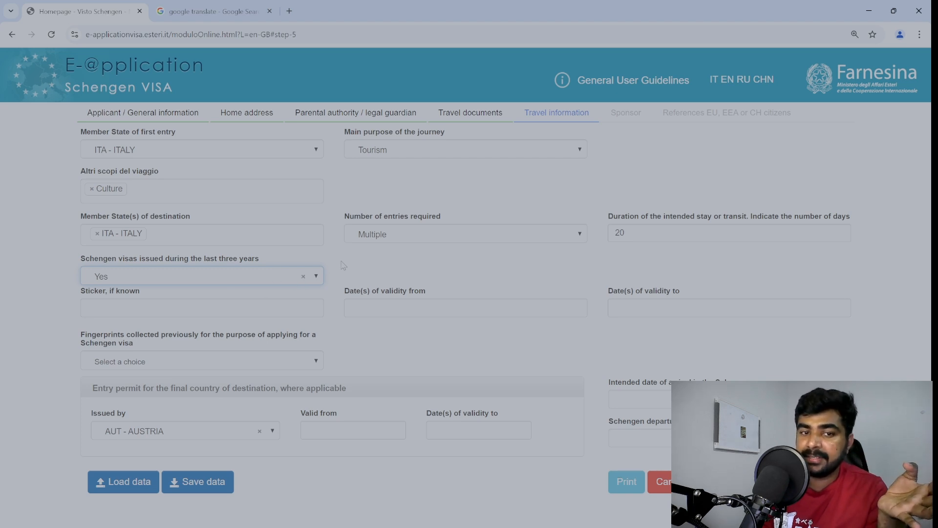
{"action": "left_click", "coordinate": [303, 277]}
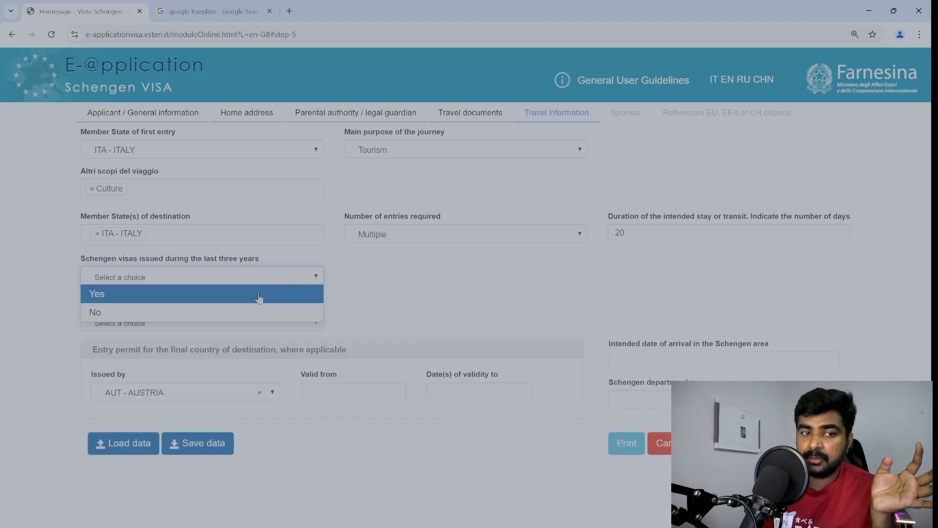
{"action": "left_click", "coordinate": [239, 317]}
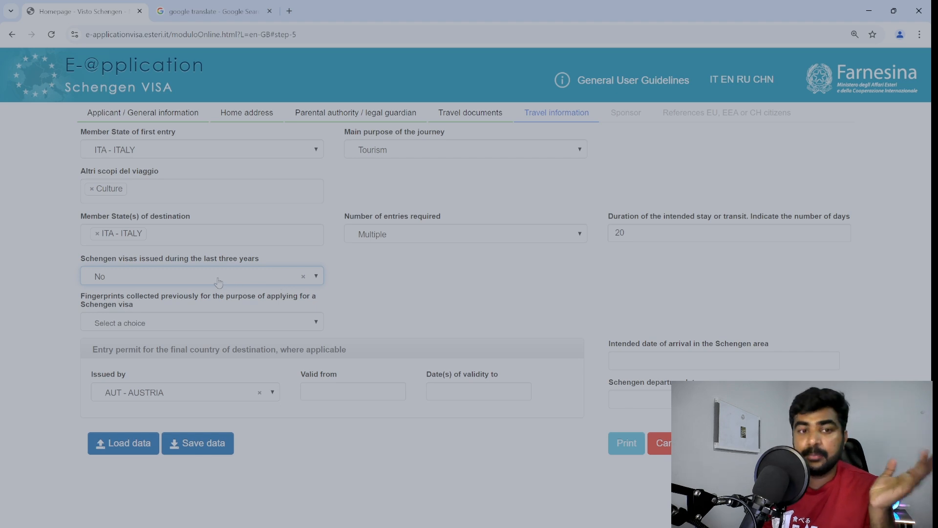
Answer No to fingerprints collected for a previous visa application.
{"action": "left_click", "coordinate": [176, 322]}
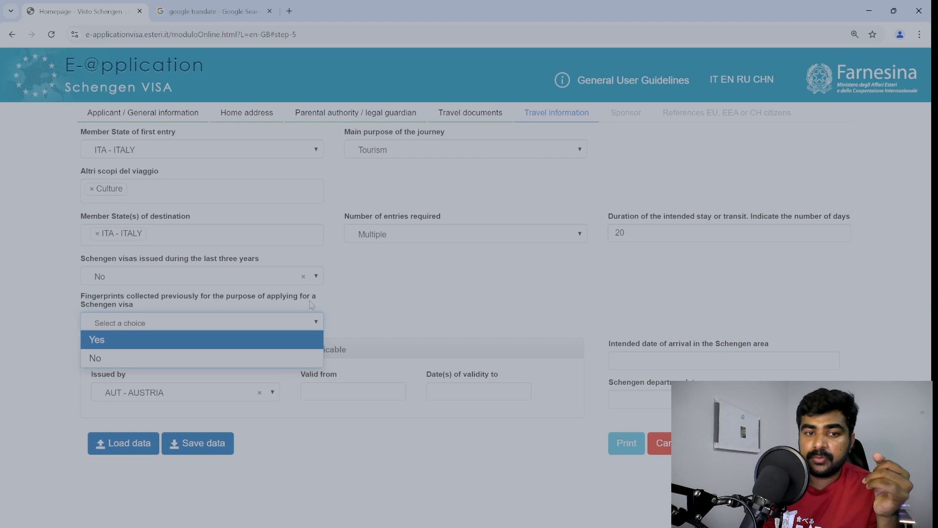
{"action": "left_click", "coordinate": [126, 357]}
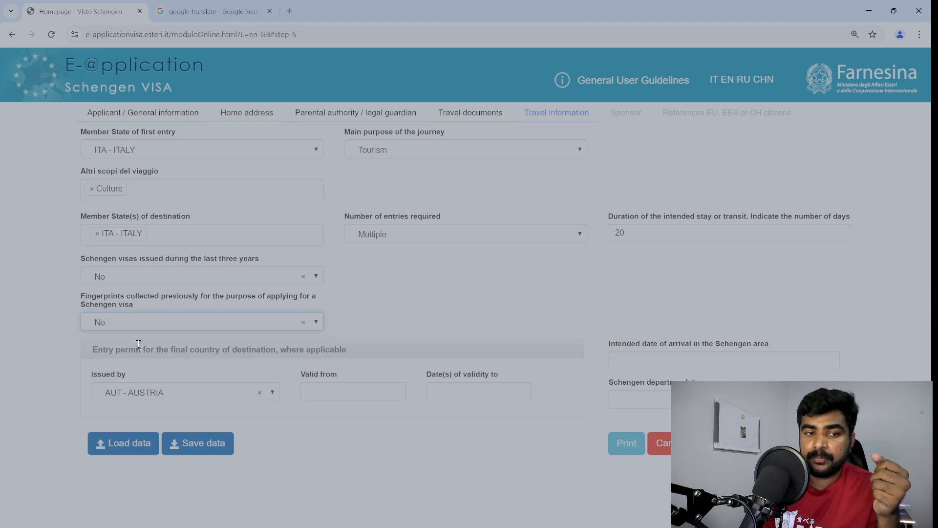
{"action": "left_click", "coordinate": [178, 392]}
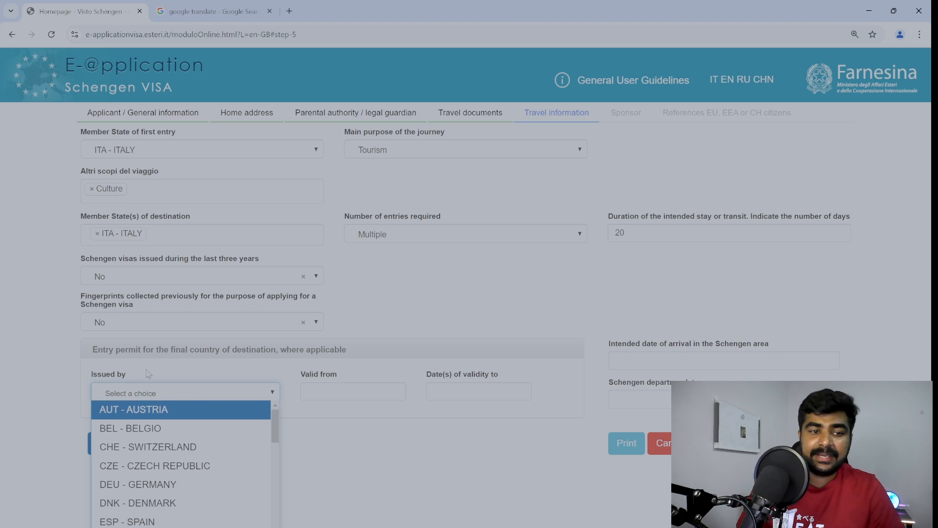
Try CHE - SWITZERLAND as entry permit issuer, then clear it, leaving Valid from empty.
{"action": "left_click", "coordinate": [154, 446]}
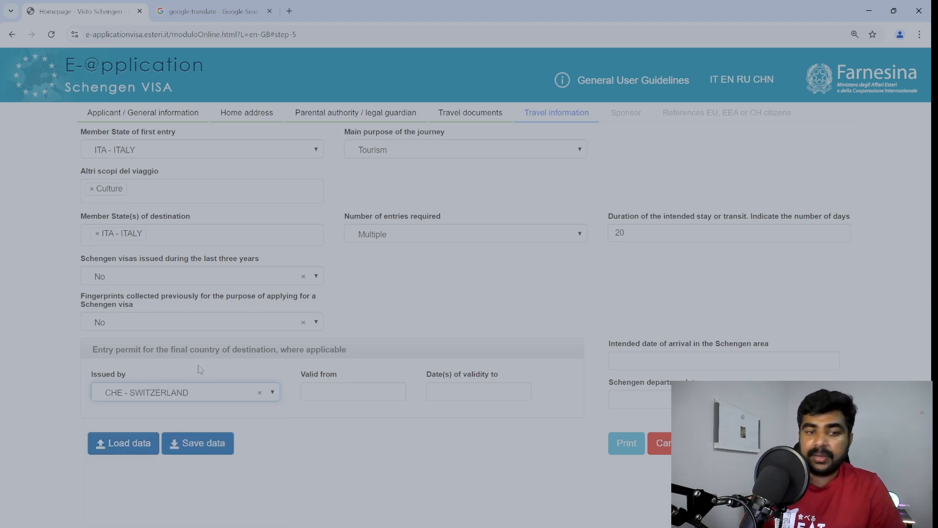
{"action": "left_click", "coordinate": [318, 391]}
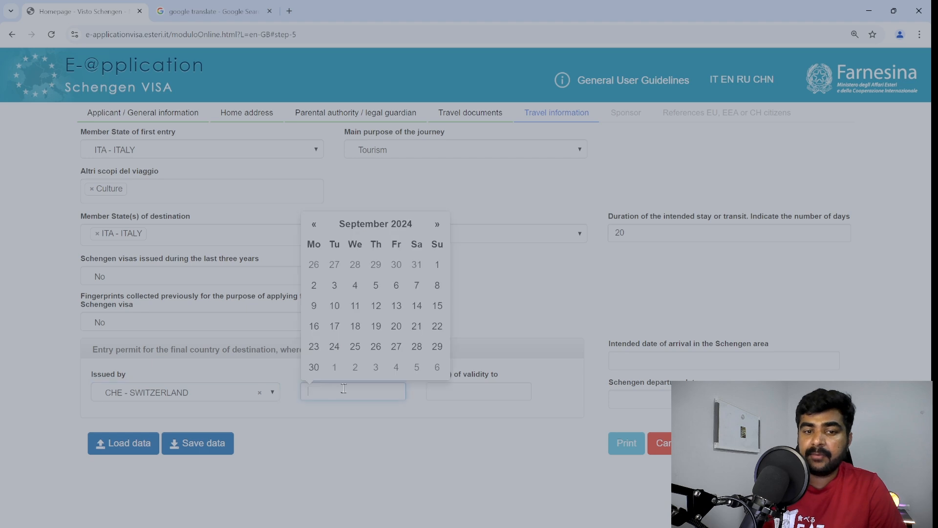
{"action": "left_click", "coordinate": [409, 435]}
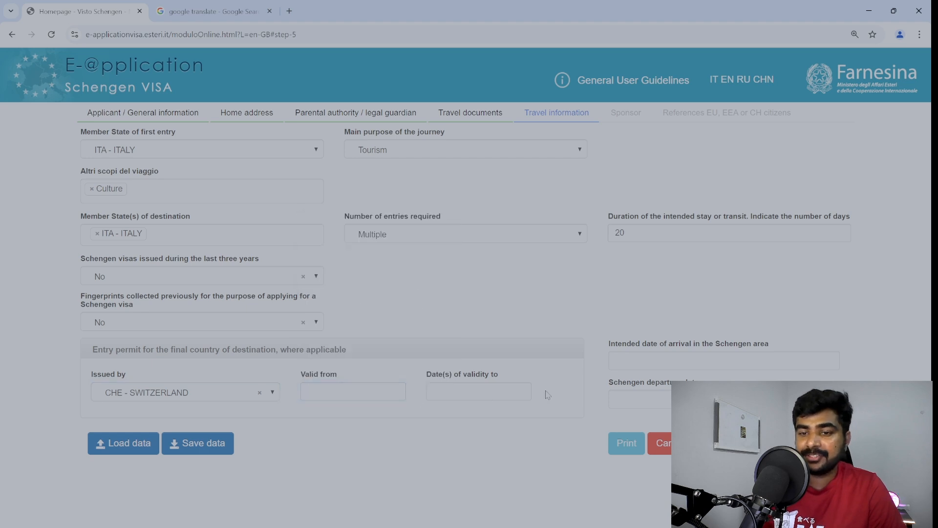
{"action": "left_click", "coordinate": [259, 393]}
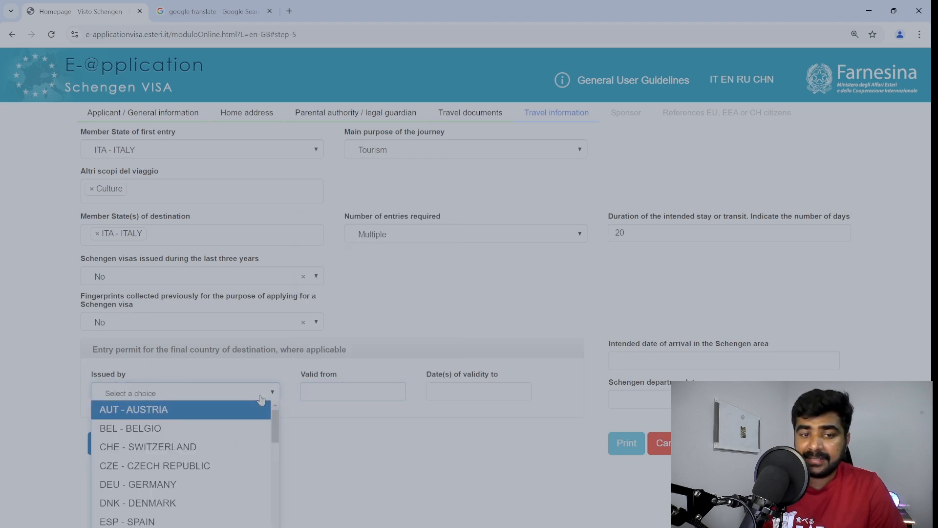
{"action": "left_click", "coordinate": [72, 387]}
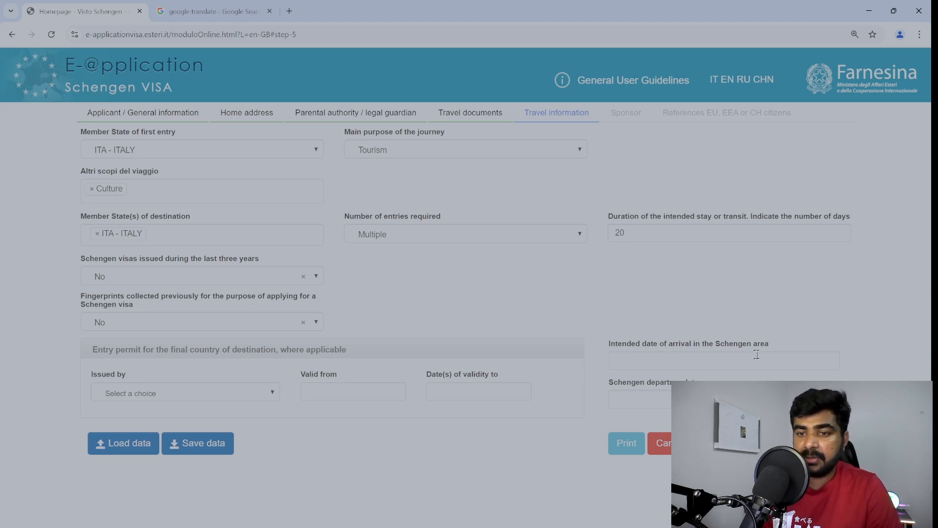
Pick 25 September 2024 as the arrival date, leaving the departure date empty.
{"action": "left_click", "coordinate": [639, 399]}
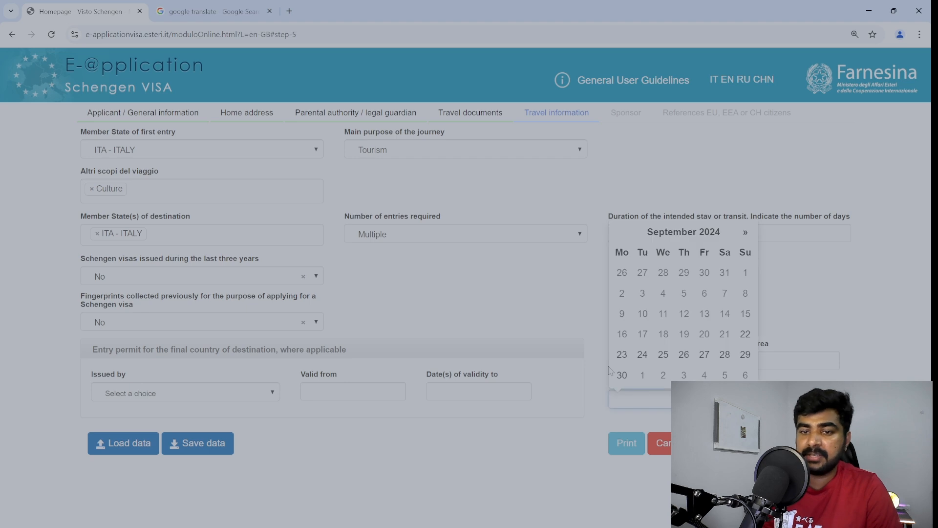
{"action": "left_click", "coordinate": [601, 333]}
{"action": "left_click", "coordinate": [675, 367]}
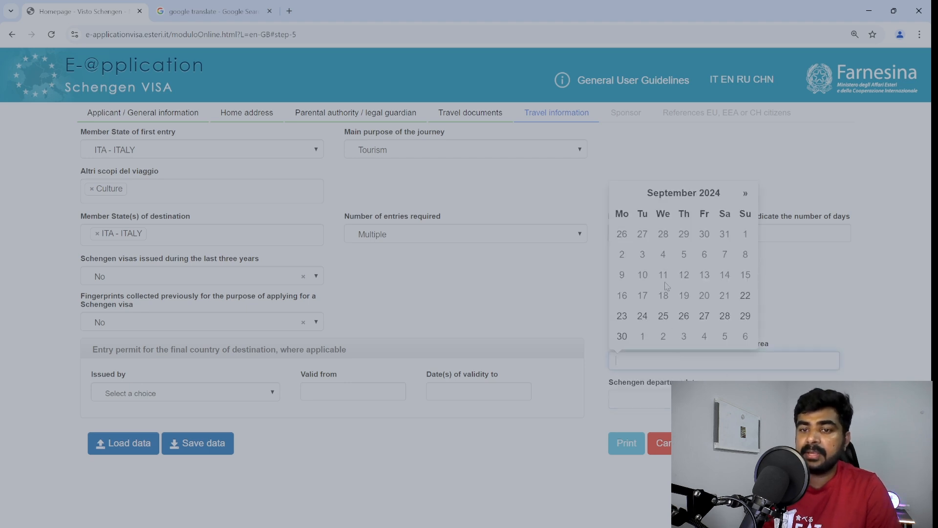
{"action": "left_click", "coordinate": [663, 316]}
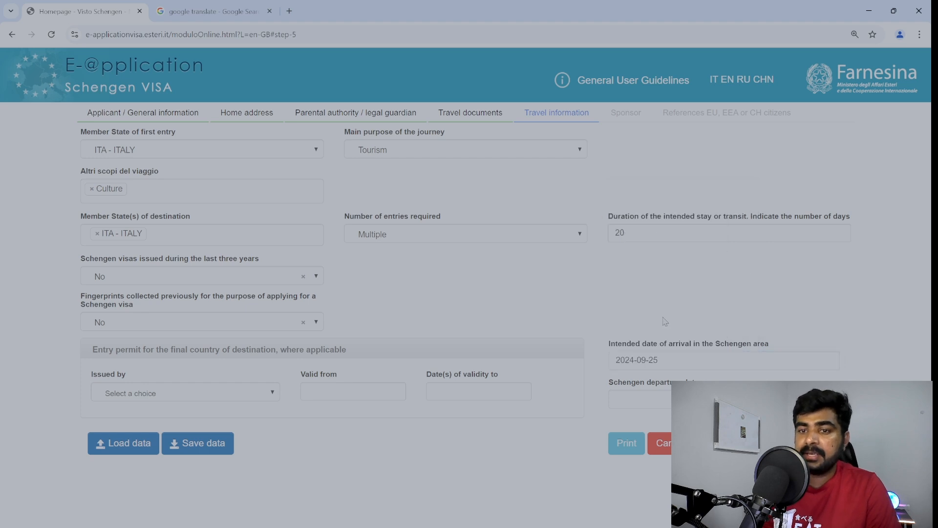
{"action": "left_click", "coordinate": [664, 361]}
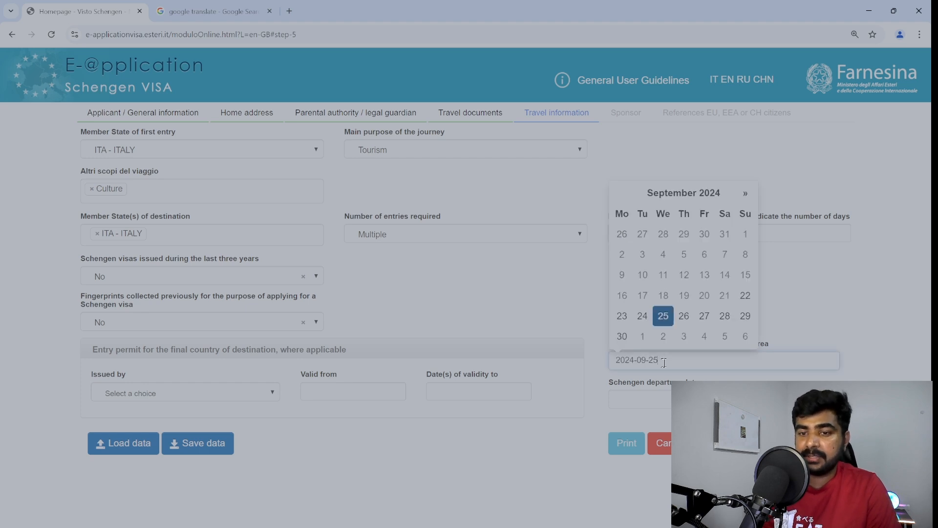
{"action": "left_click", "coordinate": [581, 297]}
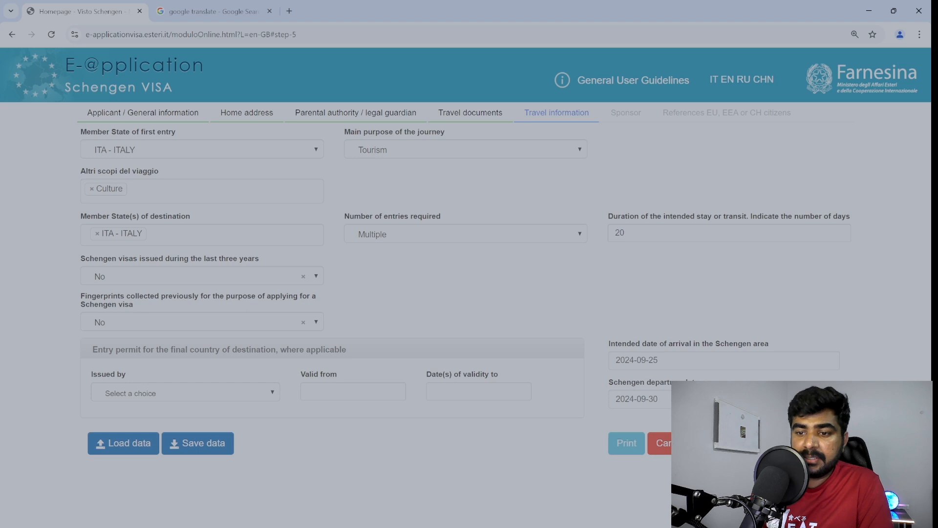
On the Sponsor page, set Inviting type to Hotel / temporary accommodation.
{"action": "left_click", "coordinate": [829, 442]}
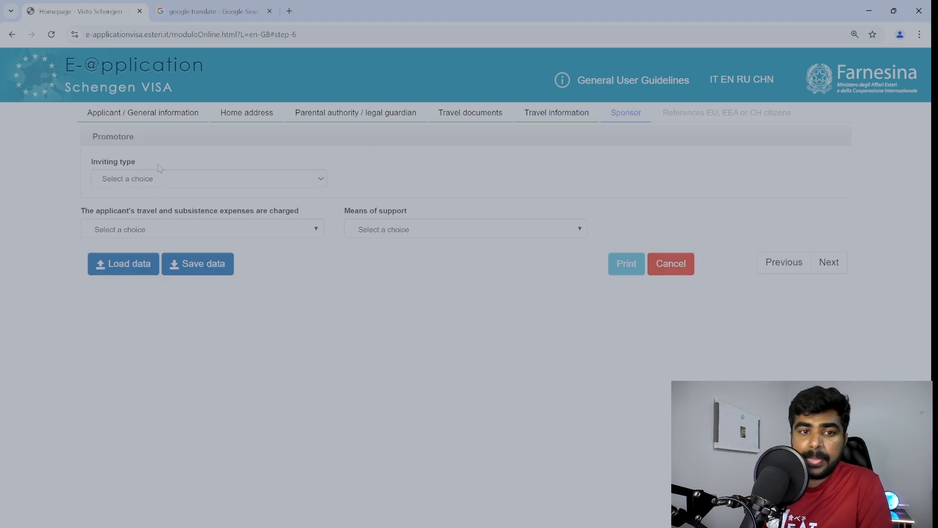
{"action": "left_click", "coordinate": [157, 182]}
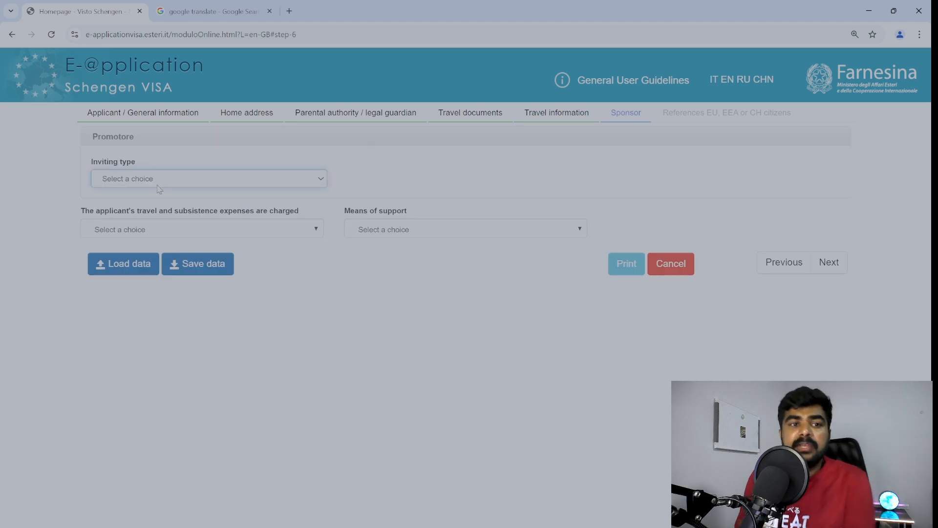
{"action": "left_click", "coordinate": [187, 217]}
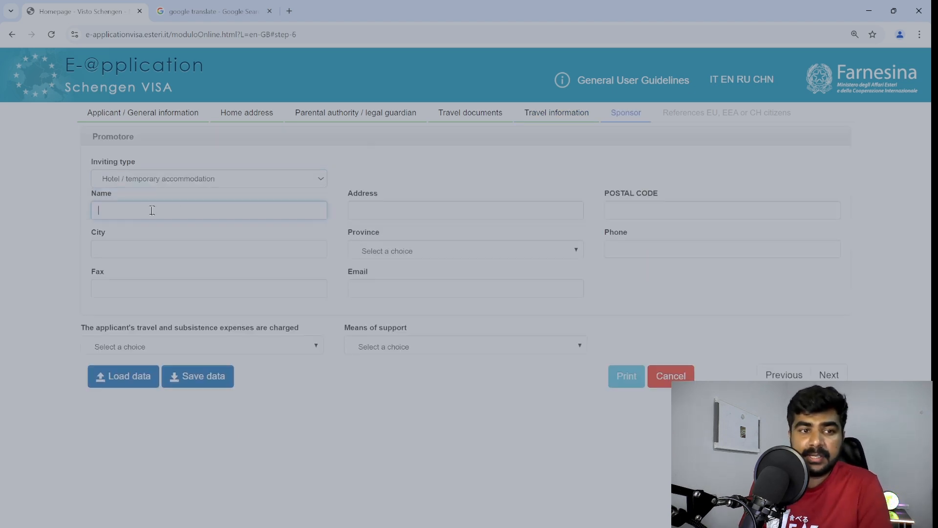
{"action": "left_click_drag", "start_coordinate": [146, 198], "coordinate": [175, 181]}
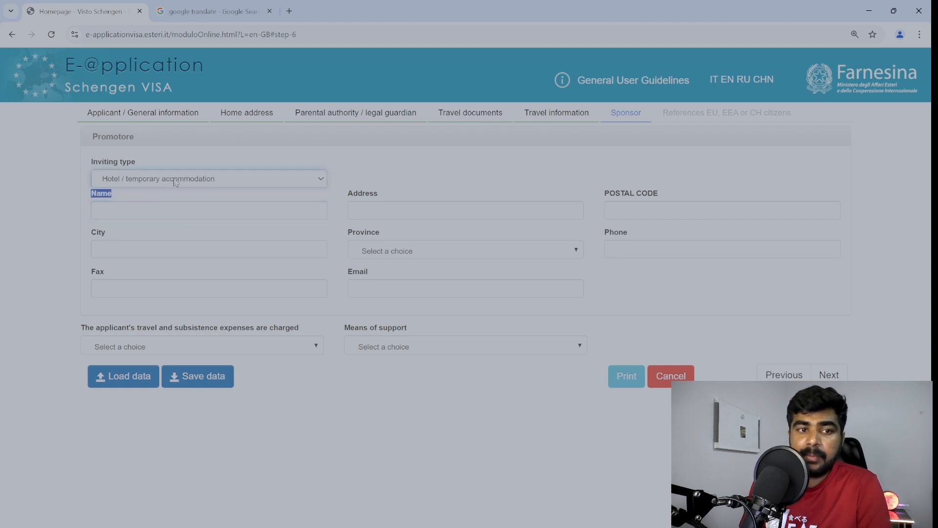
{"action": "key", "text": "Up"}
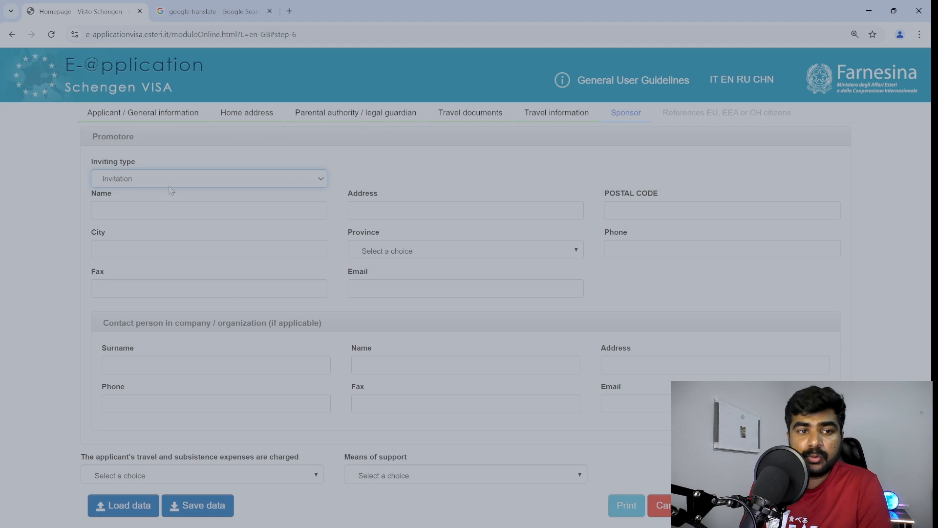
{"action": "key", "text": "Down"}
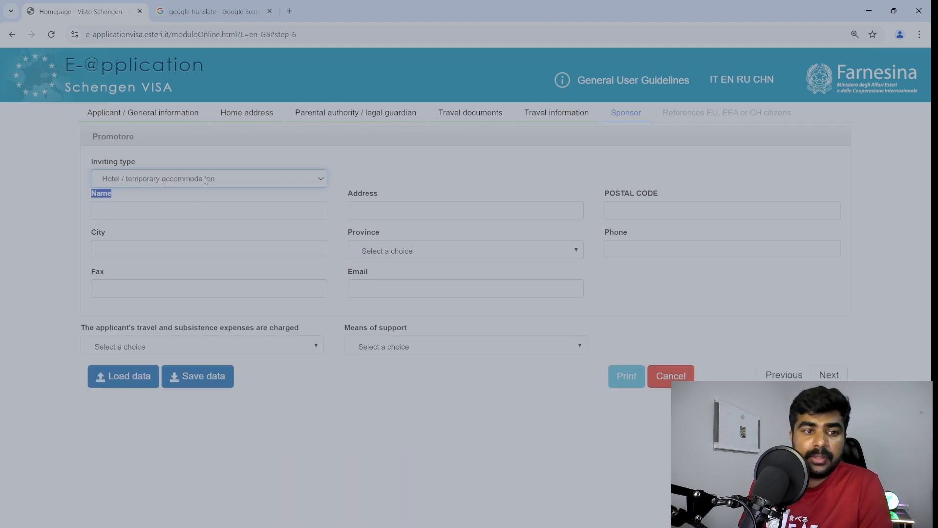
{"action": "key", "text": "Up"}
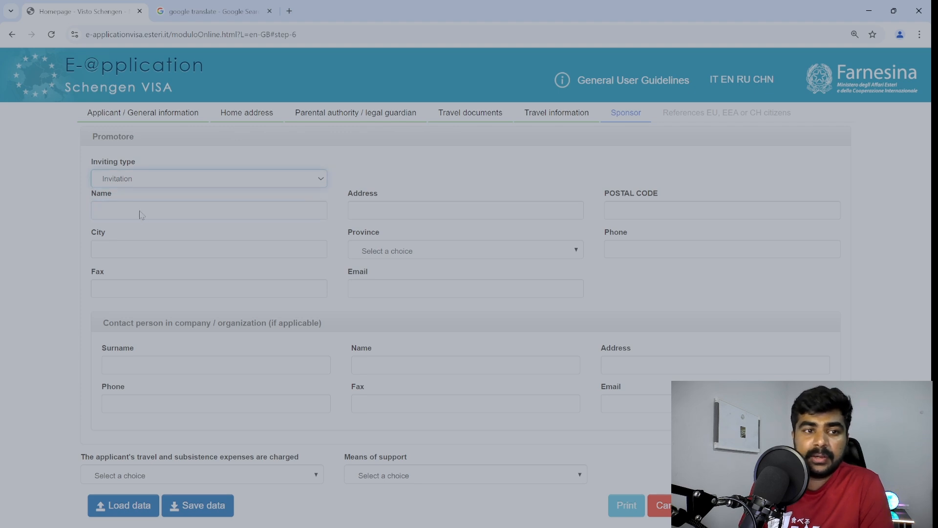
{"action": "key", "text": "Down"}
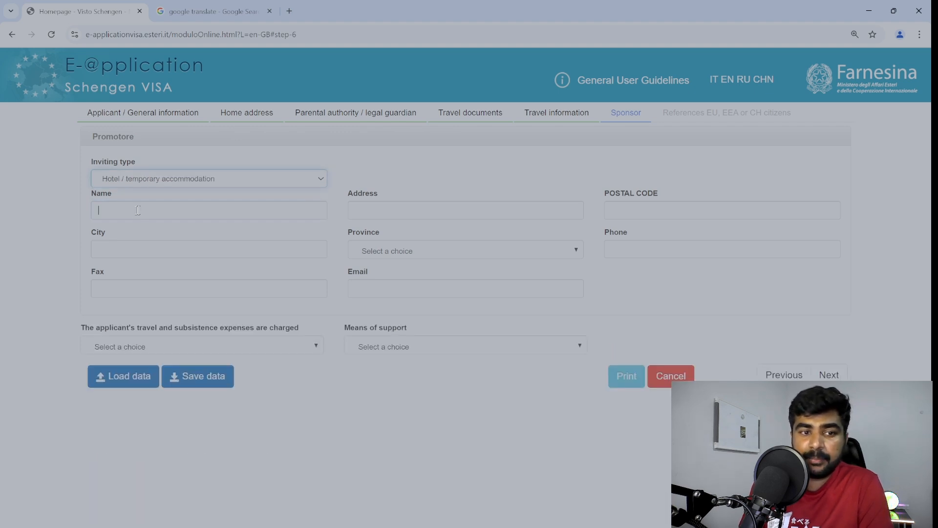
Fill in the hotel's name, address, postal code, city, PI - Pisa province and phone.
{"action": "left_click", "coordinate": [138, 210]}
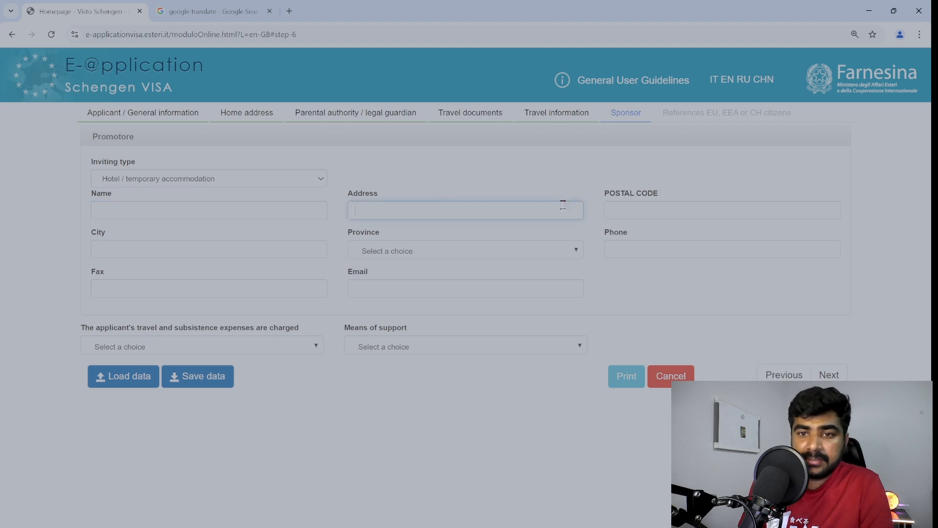
{"action": "type", "text": "FGDGDF"}
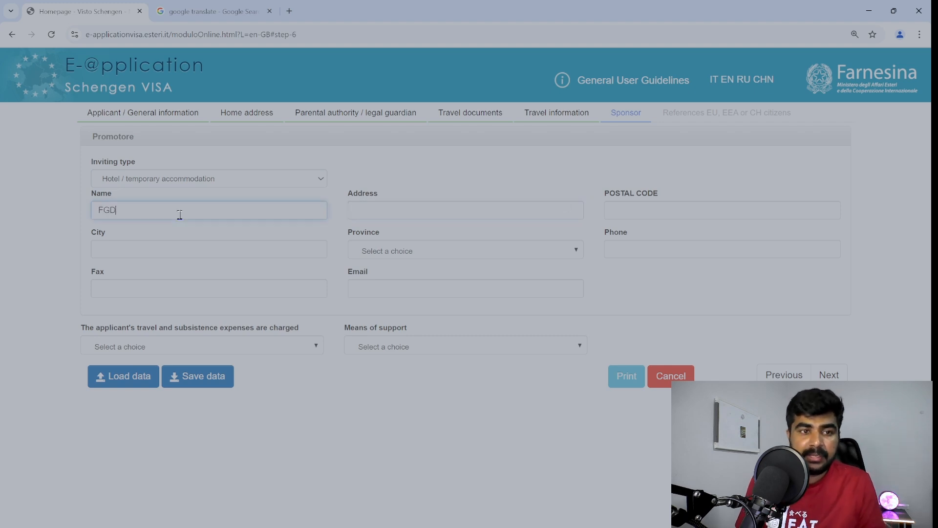
{"action": "left_click", "coordinate": [448, 213]}
{"action": "type", "text": "SFDGSDFGSDG"}
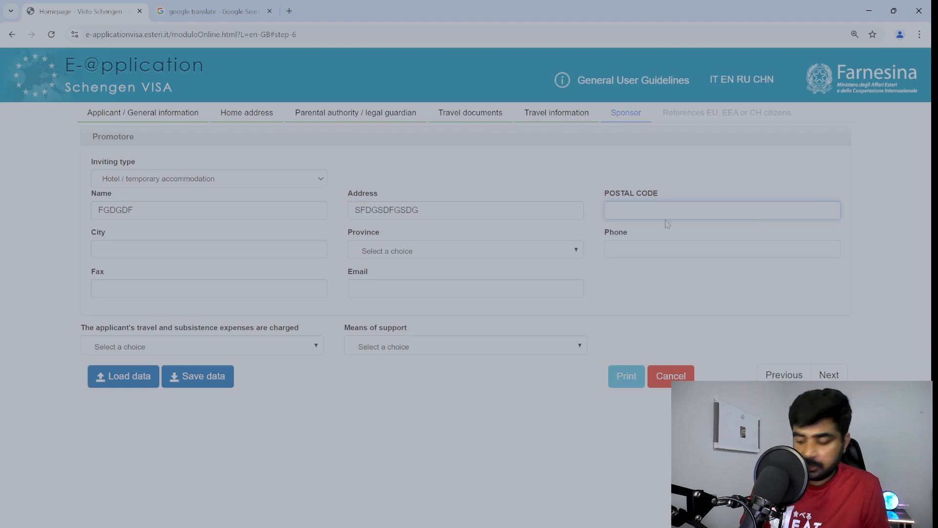
{"action": "type", "text": "8985"}
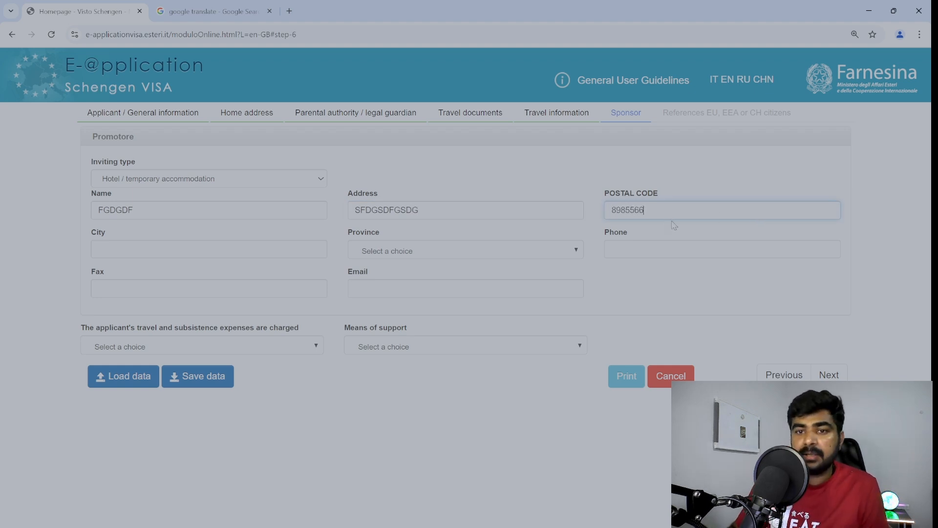
{"action": "type", "text": "566"}
{"action": "key", "text": "BackSpace"}
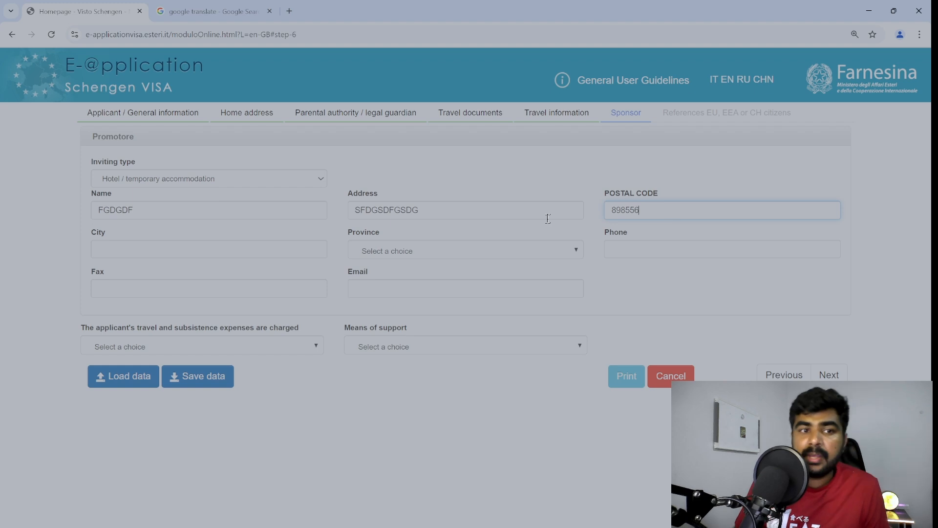
{"action": "left_click", "coordinate": [125, 243]}
{"action": "type", "text": "SGDSG"}
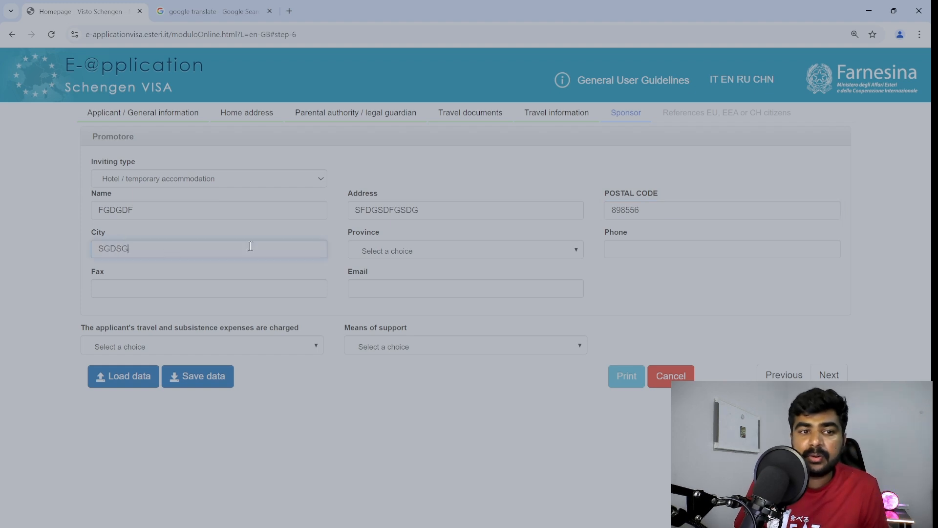
{"action": "left_click", "coordinate": [400, 258]}
{"action": "scroll", "coordinate": [411, 327], "scroll_direction": "down", "scroll_amount": 15}
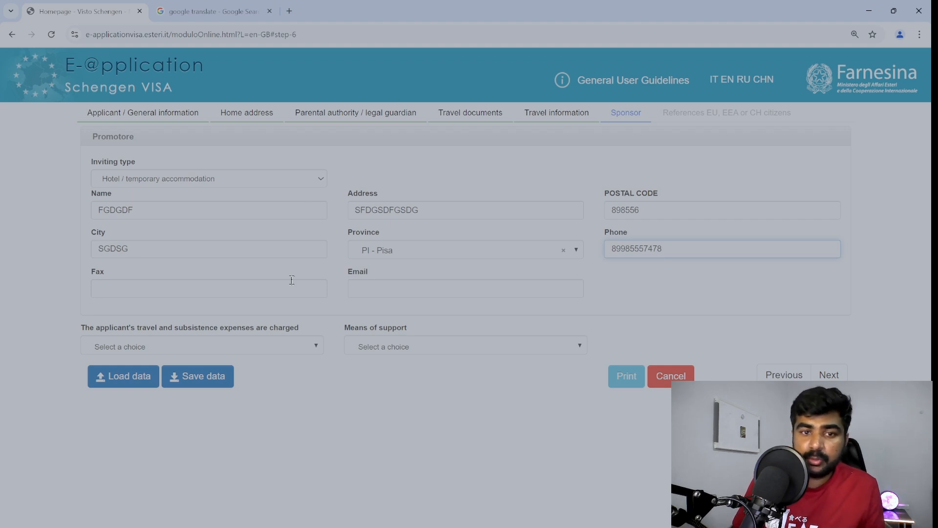
{"action": "left_click", "coordinate": [389, 287]}
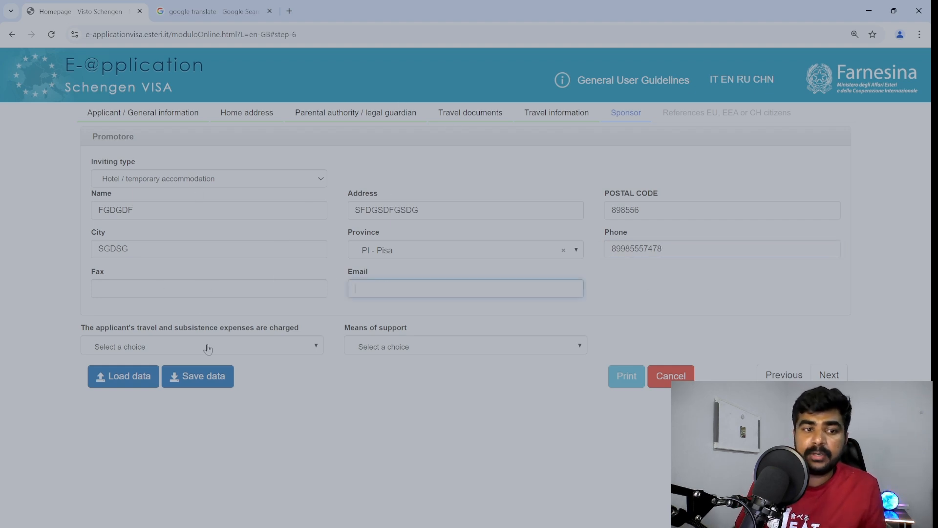
{"action": "left_click_drag", "start_coordinate": [83, 330], "coordinate": [198, 335]}
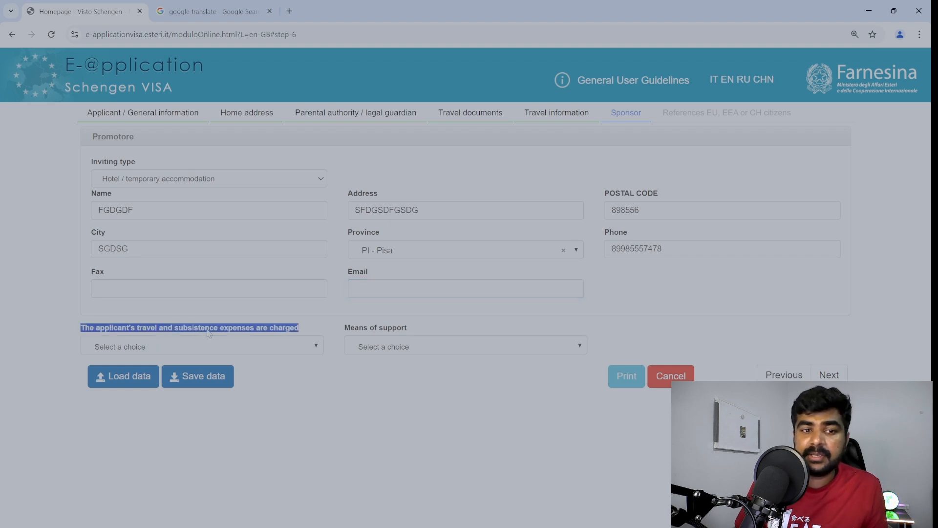
Try expense payers Oneself and Inviting person with Means autonomous and Declaration warranty support.
{"action": "left_click", "coordinate": [209, 334]}
{"action": "left_click", "coordinate": [272, 348]}
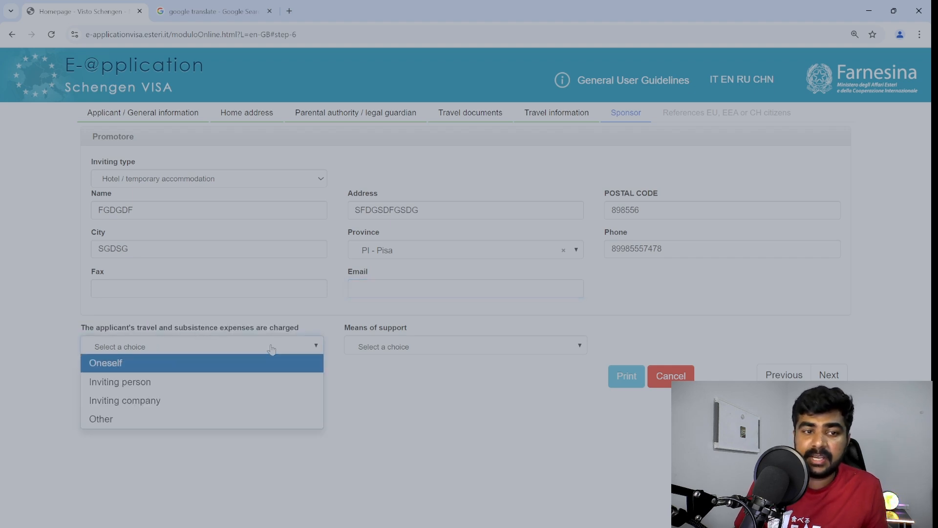
{"action": "left_click", "coordinate": [124, 370]}
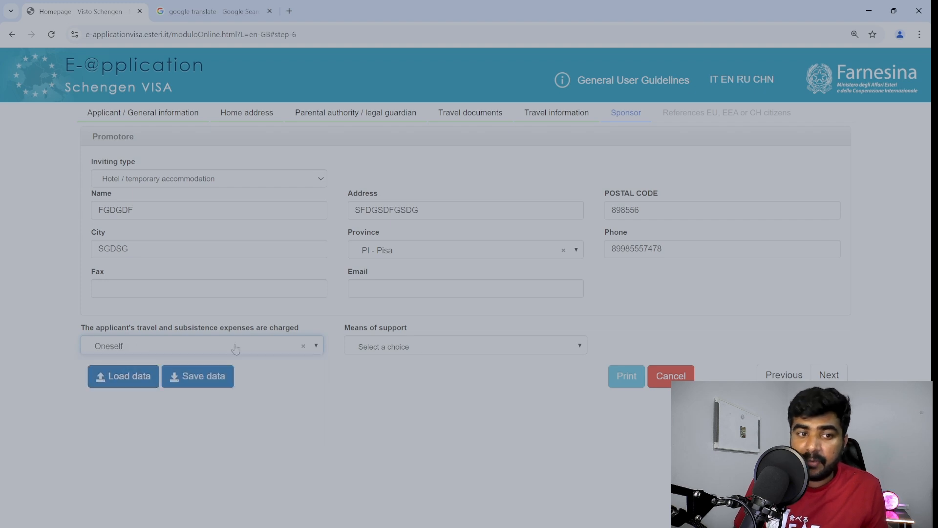
{"action": "left_click", "coordinate": [429, 346]}
{"action": "left_click", "coordinate": [393, 361]}
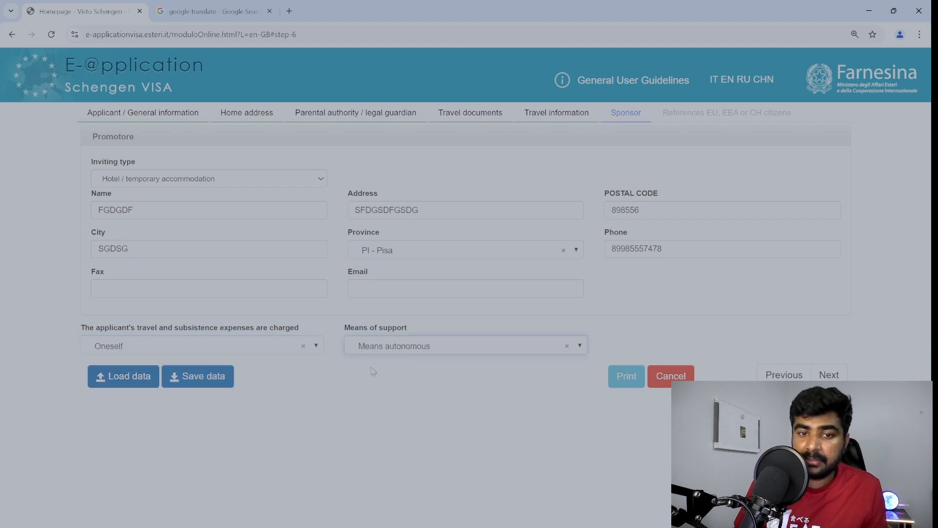
{"action": "left_click", "coordinate": [263, 345]}
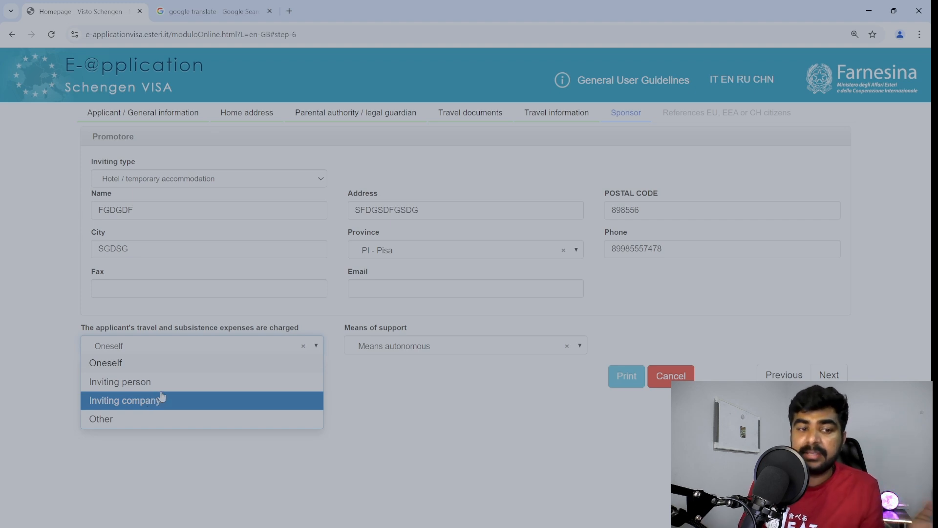
{"action": "left_click", "coordinate": [135, 386]}
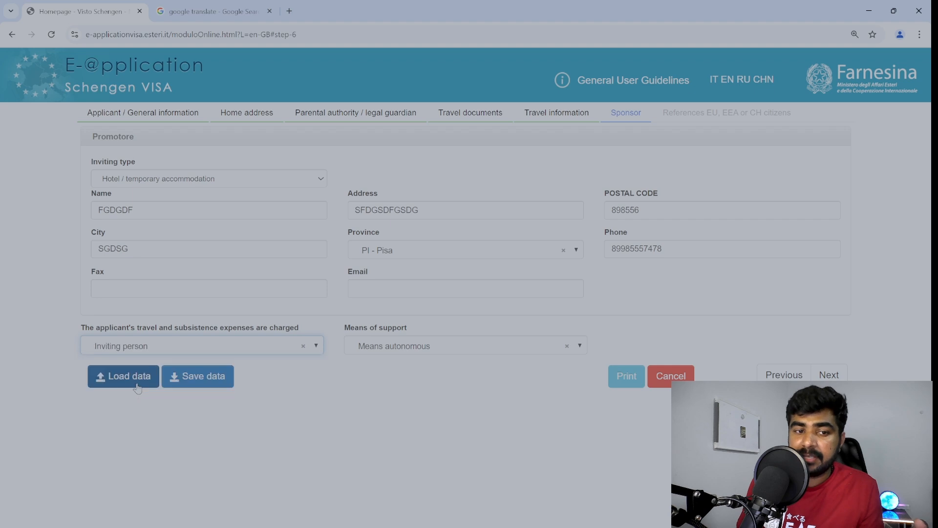
{"action": "left_click", "coordinate": [416, 345]}
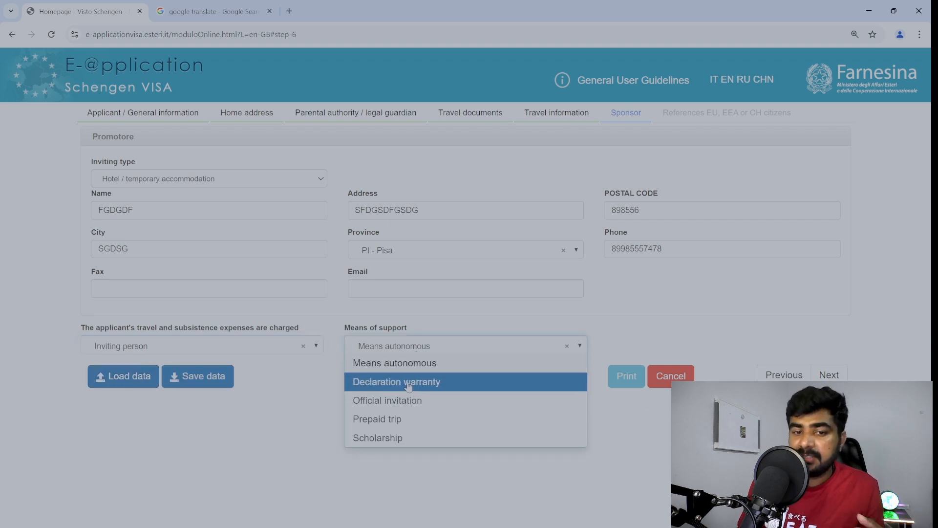
{"action": "left_click", "coordinate": [408, 382]}
Settle on Oneself with Means autonomous support and continue to References EU, EEA or CH citizens.
{"action": "left_click", "coordinate": [421, 348]}
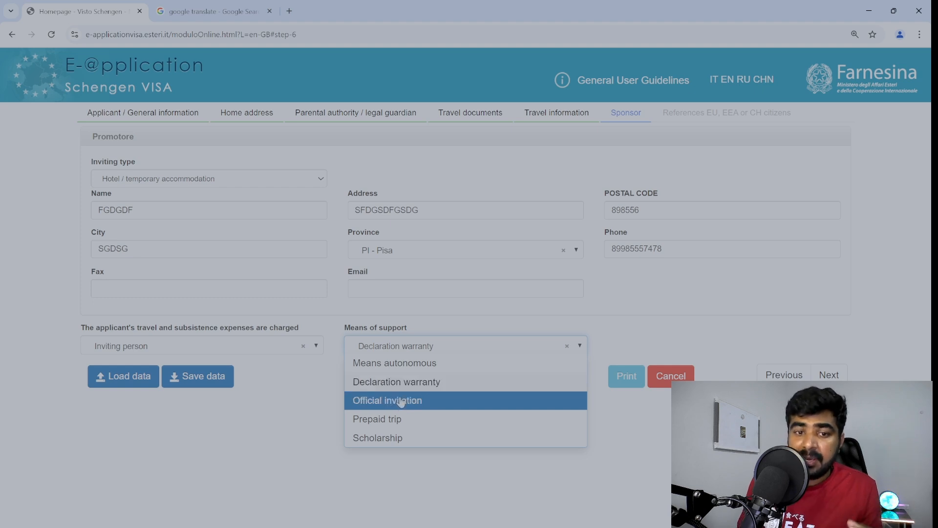
{"action": "left_click", "coordinate": [412, 364]}
{"action": "left_click", "coordinate": [130, 348]}
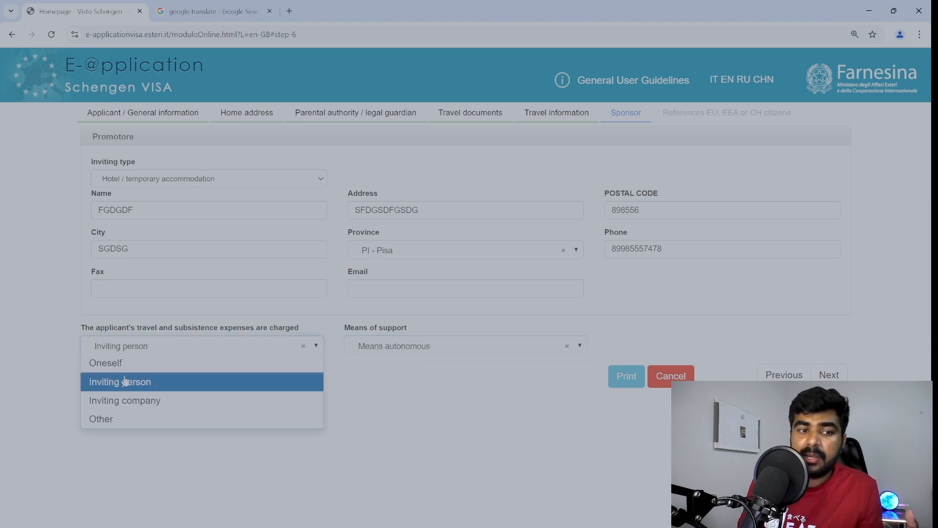
{"action": "left_click", "coordinate": [117, 363]}
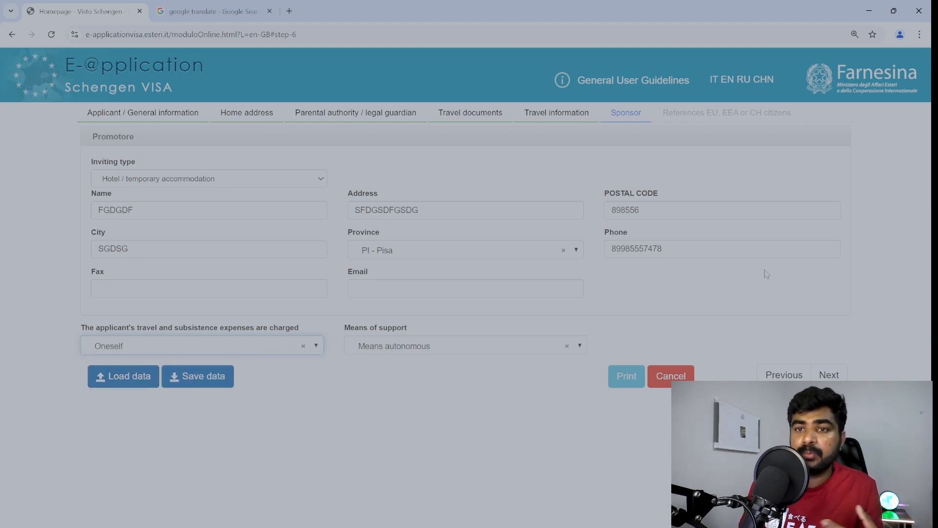
{"action": "left_click", "coordinate": [829, 375]}
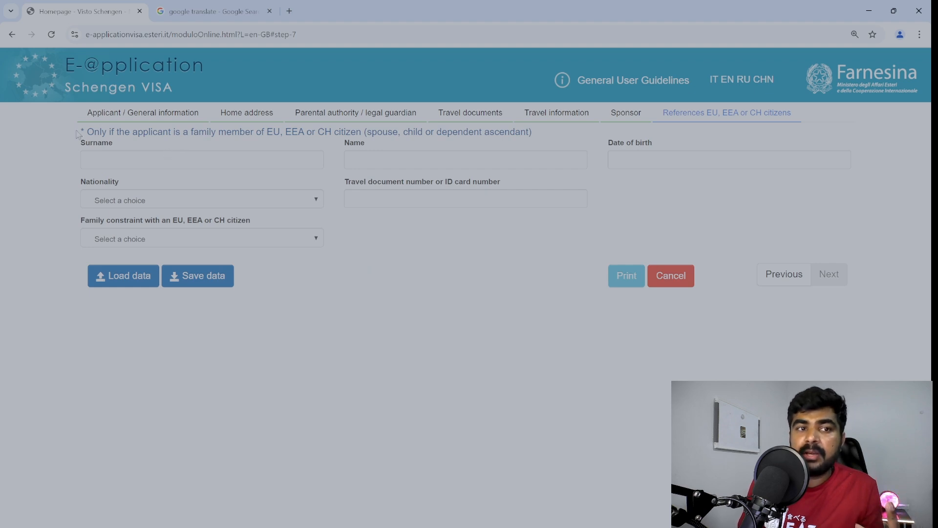
Highlight the note about EU family members and place the cursor in Surname.
{"action": "left_click_drag", "start_coordinate": [87, 132], "coordinate": [544, 139]}
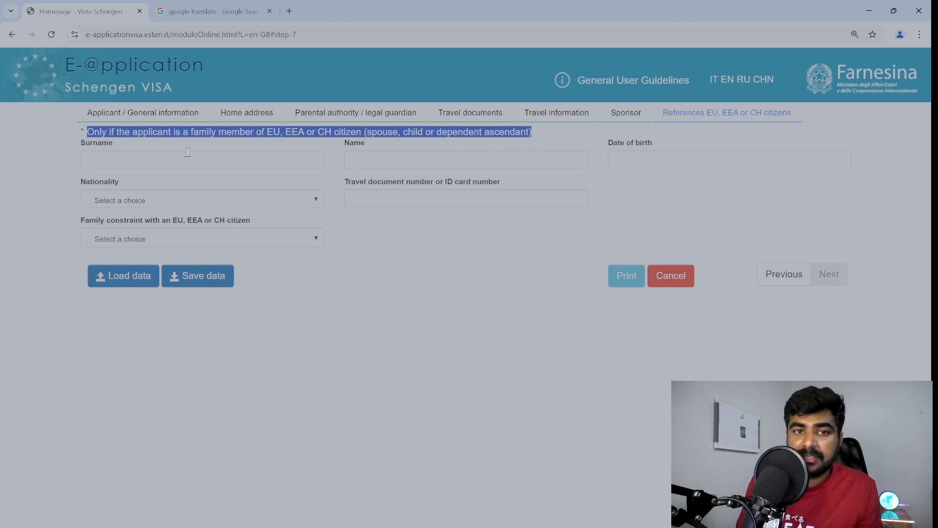
{"action": "left_click", "coordinate": [160, 154]}
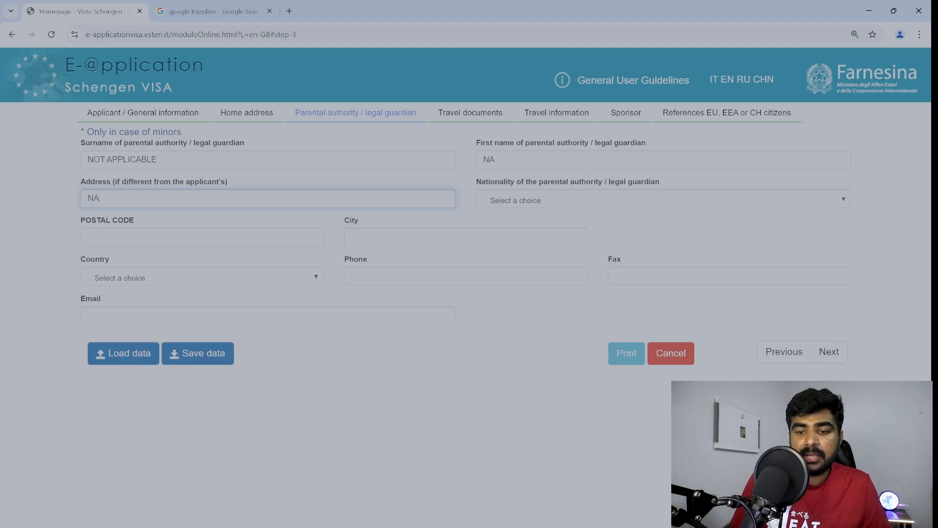
Advance through Travel documents and Travel information to Sponsor, highlighting the Inviting type label.
{"action": "left_click", "coordinate": [829, 351]}
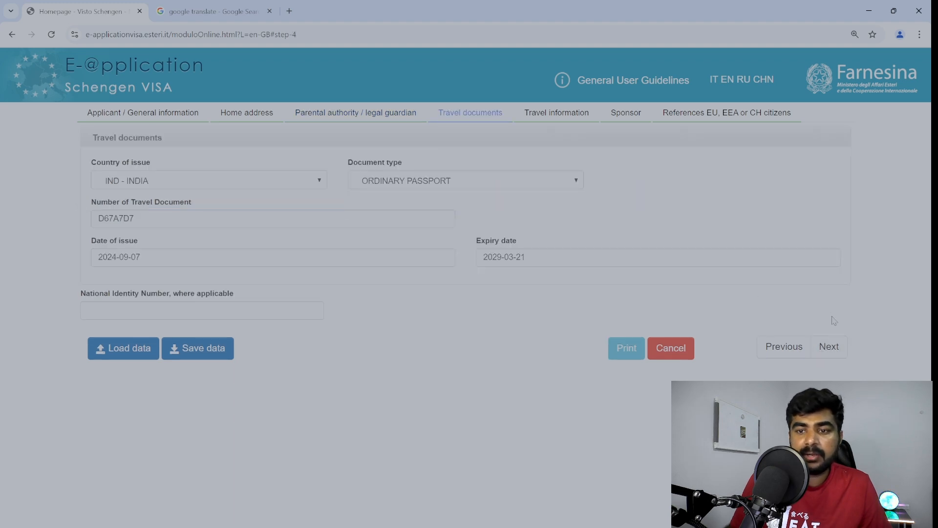
{"action": "left_click", "coordinate": [828, 346]}
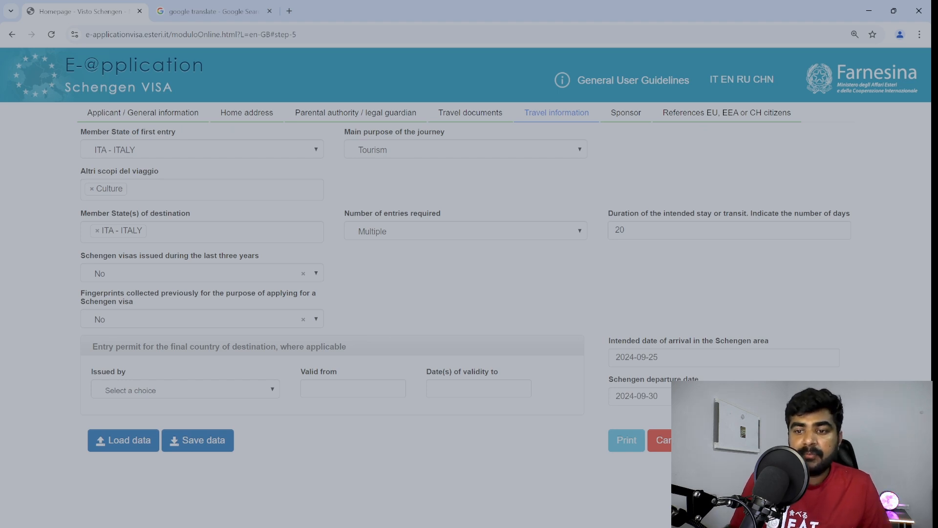
{"action": "left_click", "coordinate": [829, 439]}
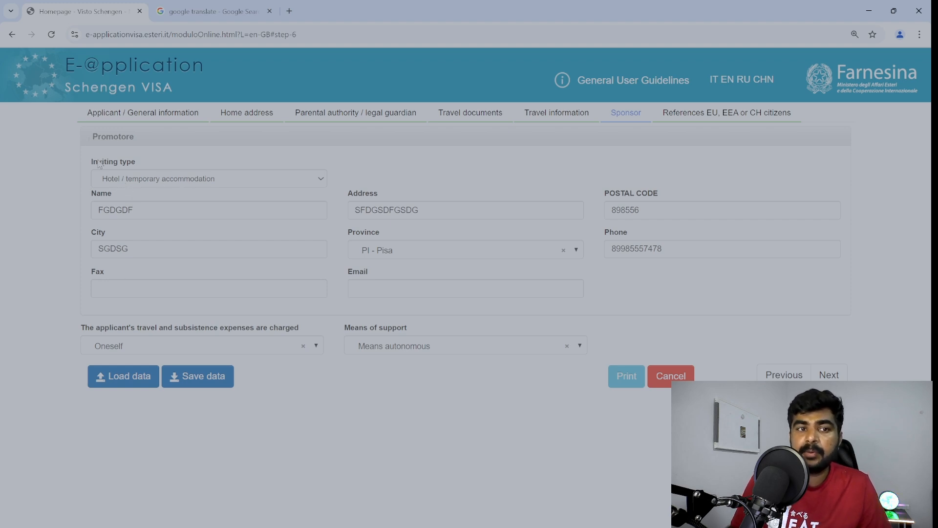
{"action": "left_click_drag", "start_coordinate": [92, 162], "coordinate": [142, 166]}
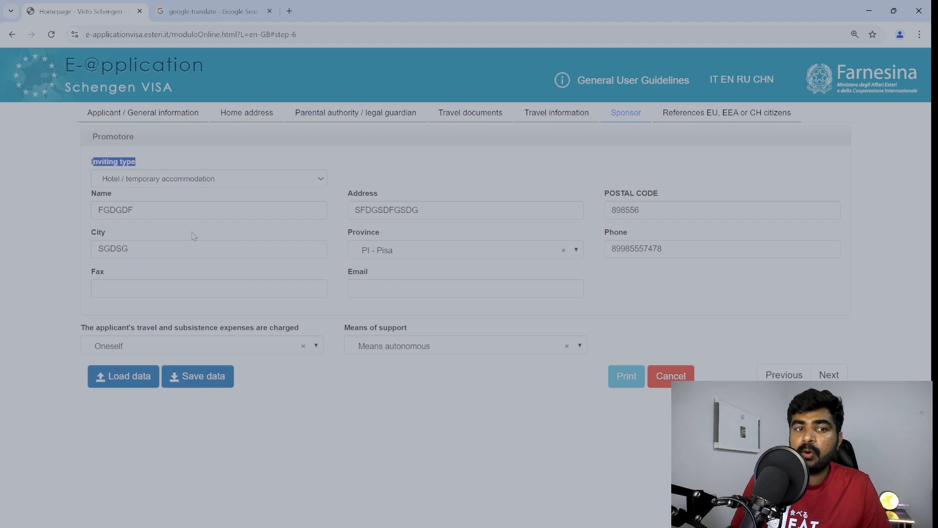
Enter NA as the EU citizen reference Surname and print the application to ModuloOnline.pdf.
{"action": "left_click", "coordinate": [836, 375]}
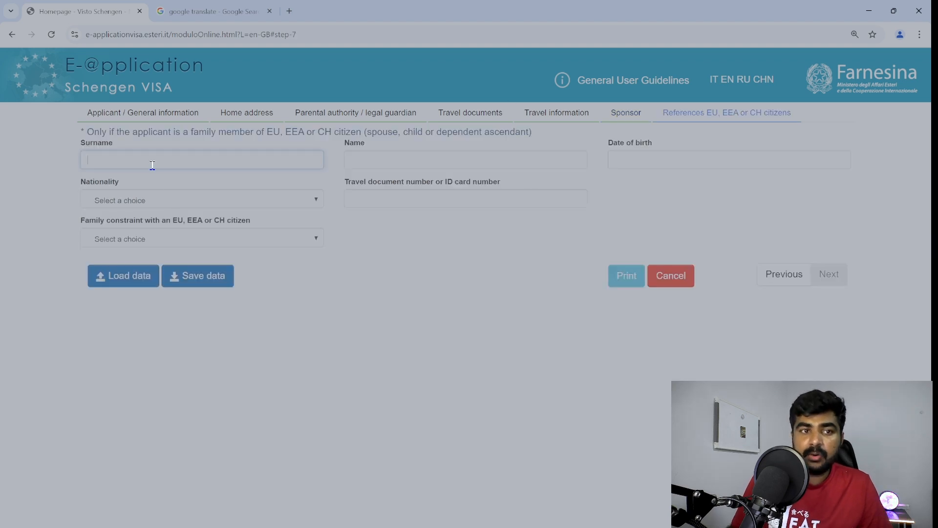
{"action": "type", "text": "NA"}
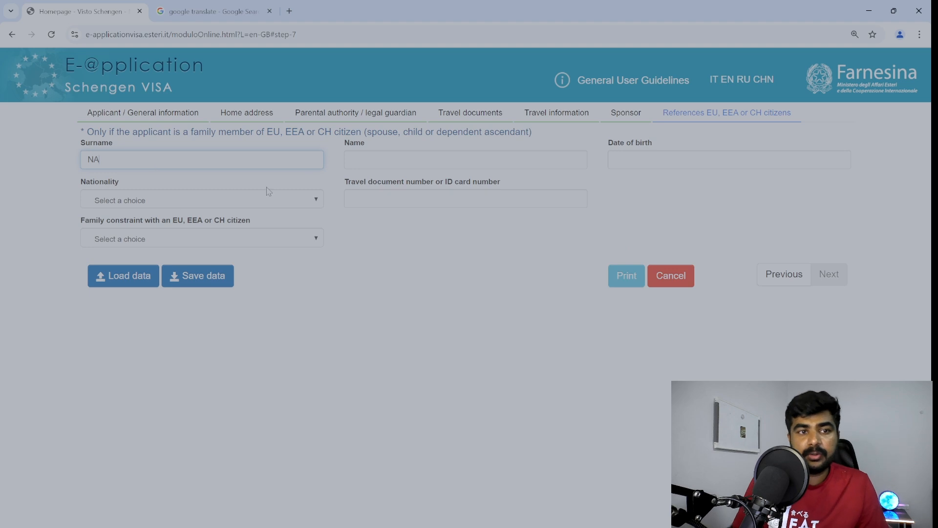
{"action": "double_click", "coordinate": [122, 165]}
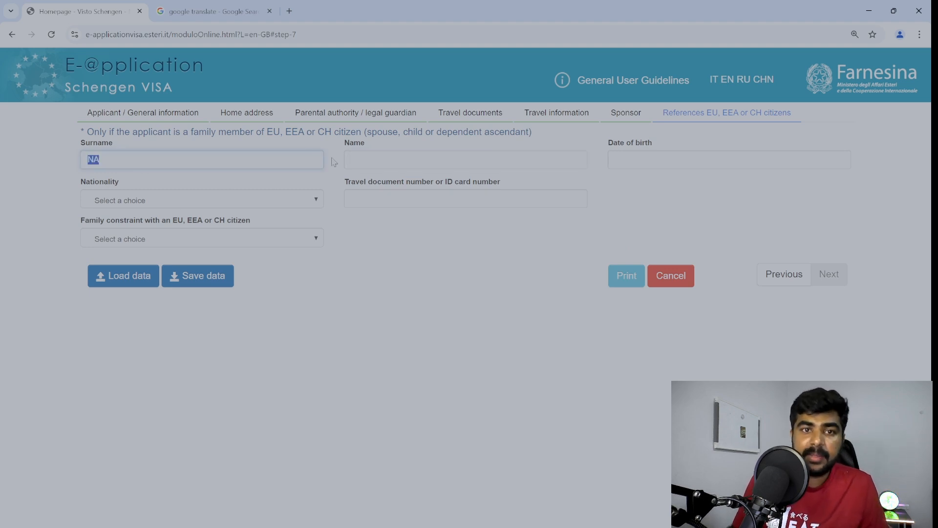
{"action": "left_click", "coordinate": [365, 157]}
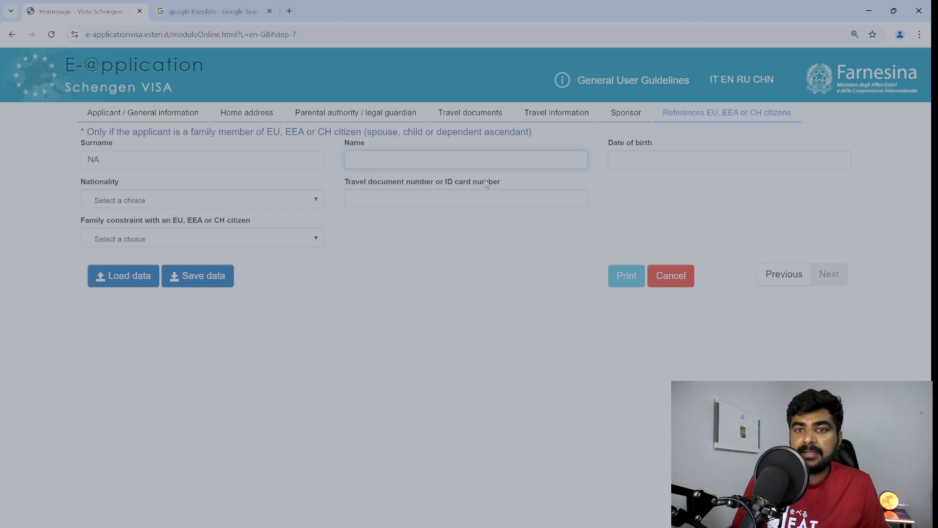
{"action": "left_click", "coordinate": [829, 274]}
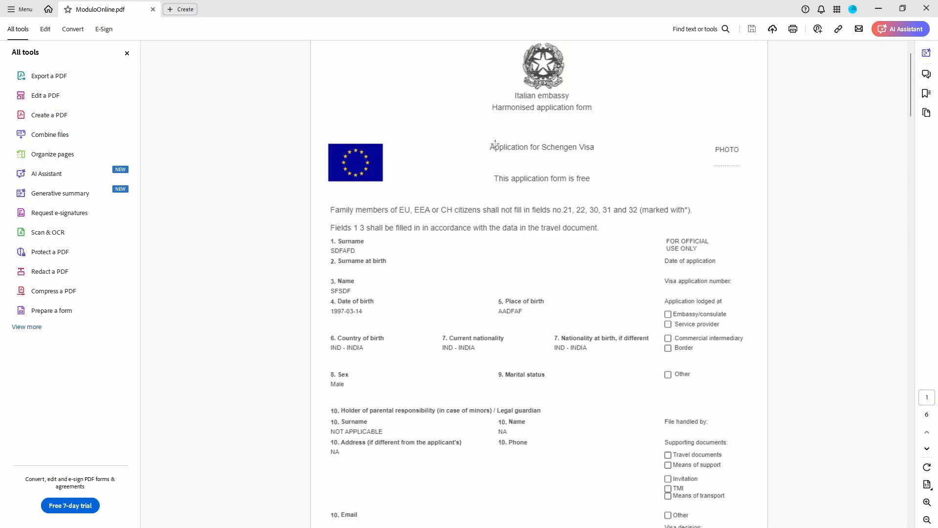
Scroll through the six-page ModuloOnline.pdf down to its barcode appendix page.
{"action": "scroll", "coordinate": [495, 145], "scroll_direction": "down", "scroll_amount": 20}
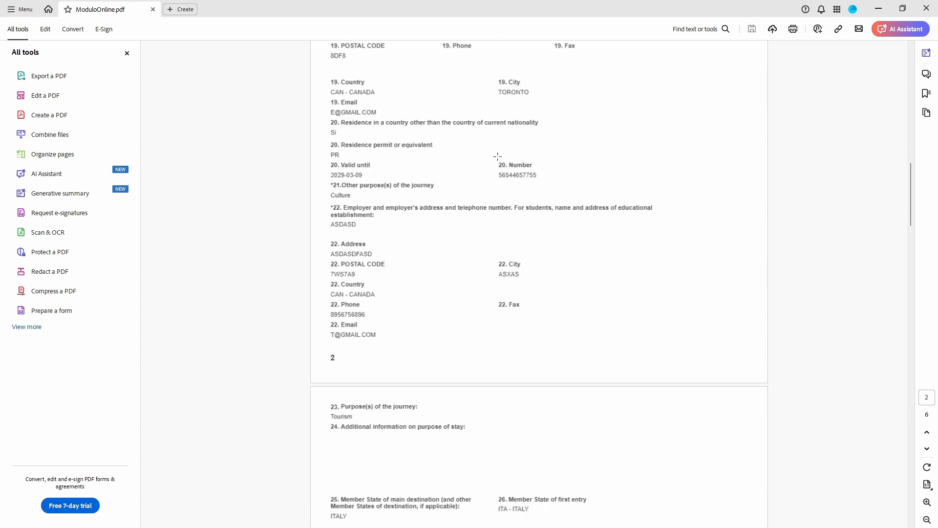
{"action": "scroll", "coordinate": [498, 156], "scroll_direction": "down", "scroll_amount": 20}
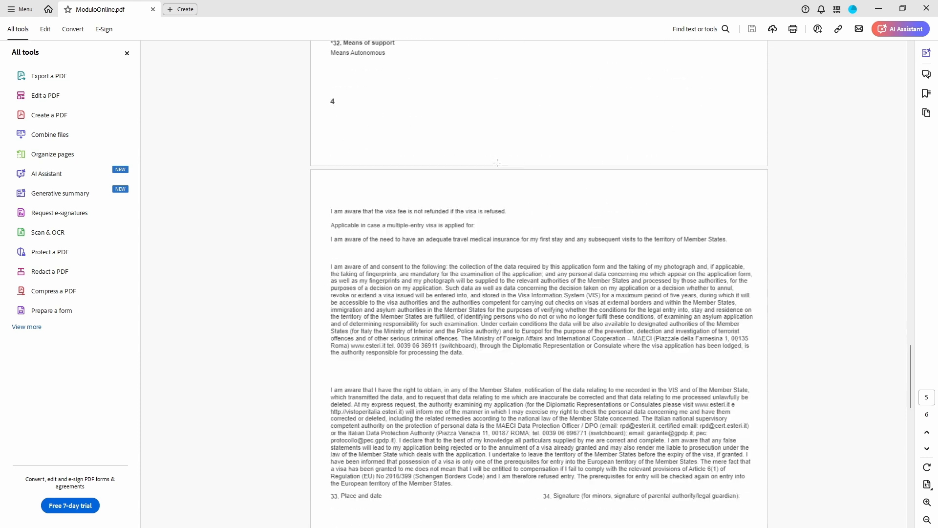
{"action": "scroll", "coordinate": [497, 162], "scroll_direction": "down", "scroll_amount": 6}
{"action": "scroll", "coordinate": [485, 166], "scroll_direction": "down", "scroll_amount": 8}
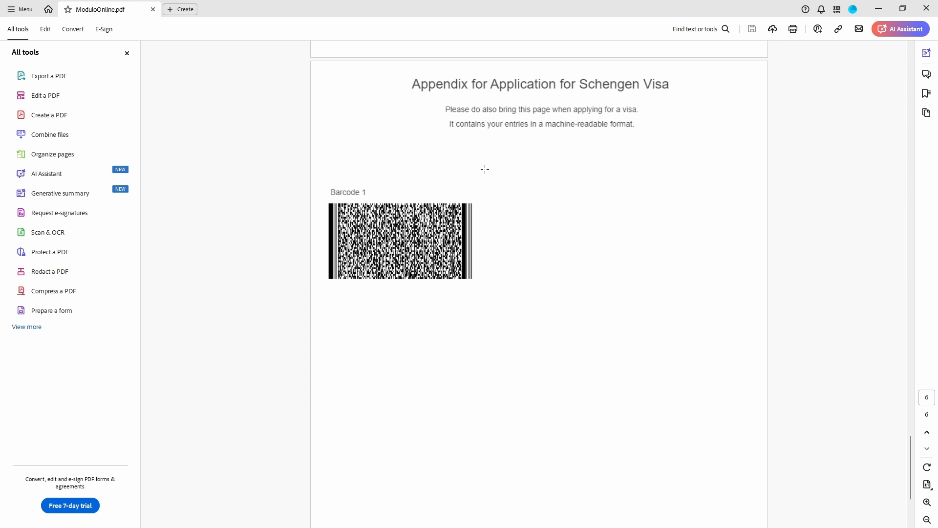
{"action": "scroll", "coordinate": [439, 226], "scroll_direction": "up", "scroll_amount": 3}
{"action": "scroll", "coordinate": [438, 226], "scroll_direction": "down", "scroll_amount": 3}
{"action": "scroll", "coordinate": [442, 226], "scroll_direction": "down", "scroll_amount": 3}
{"action": "scroll", "coordinate": [443, 225], "scroll_direction": "up", "scroll_amount": 3}
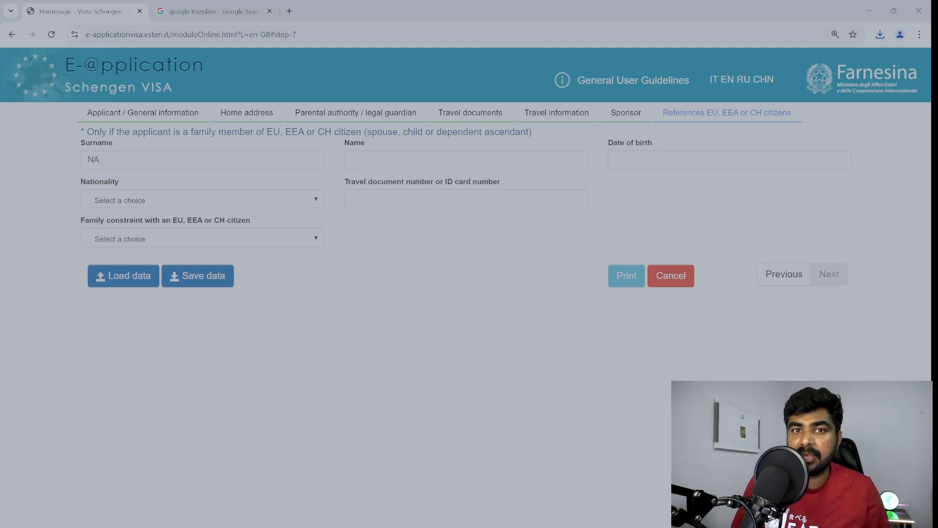
Switch back to the e-application form window with Alt+Tab.
{"action": "key", "text": "alt+Tab"}
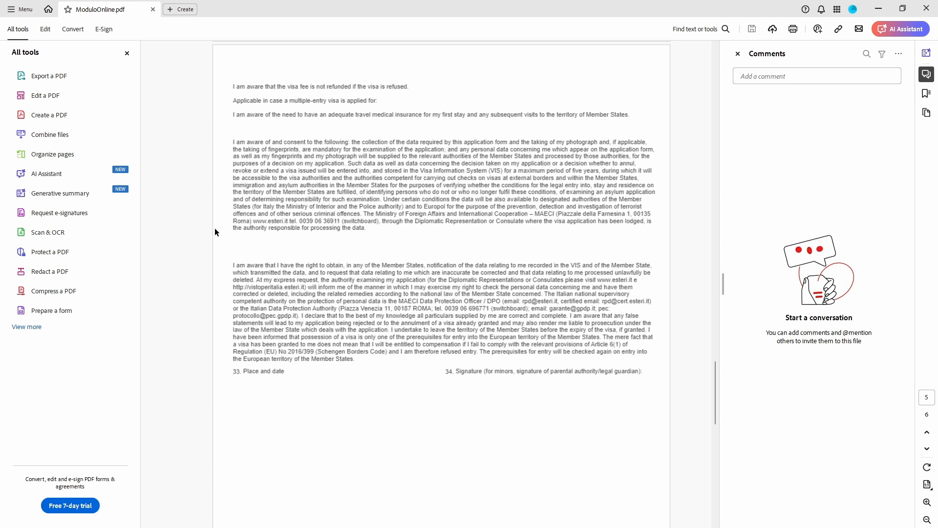
Circle the 33. Place and date and 34. Signature fields in yellow highlight, then review the PDF.
{"action": "mouse_move", "coordinate": [231, 351]}
{"action": "left_mouse_down"}
{"action": "mouse_move", "coordinate": [293, 355]}
{"action": "mouse_move", "coordinate": [267, 412]}
{"action": "mouse_move", "coordinate": [246, 349]}
{"action": "left_mouse_up"}
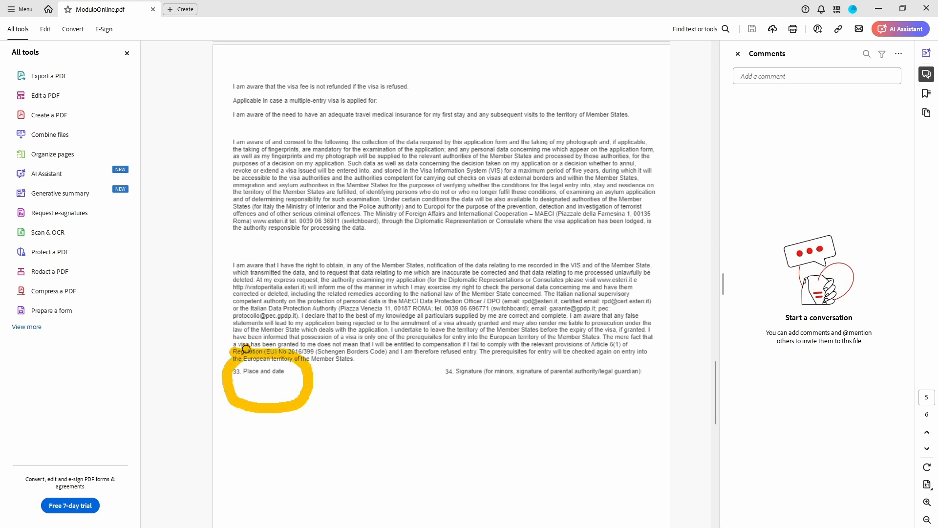
{"action": "mouse_move", "coordinate": [526, 337]}
{"action": "left_mouse_down"}
{"action": "mouse_move", "coordinate": [434, 389]}
{"action": "mouse_move", "coordinate": [602, 417]}
{"action": "mouse_move", "coordinate": [652, 389]}
{"action": "mouse_move", "coordinate": [614, 348]}
{"action": "mouse_move", "coordinate": [510, 343]}
{"action": "left_mouse_up"}
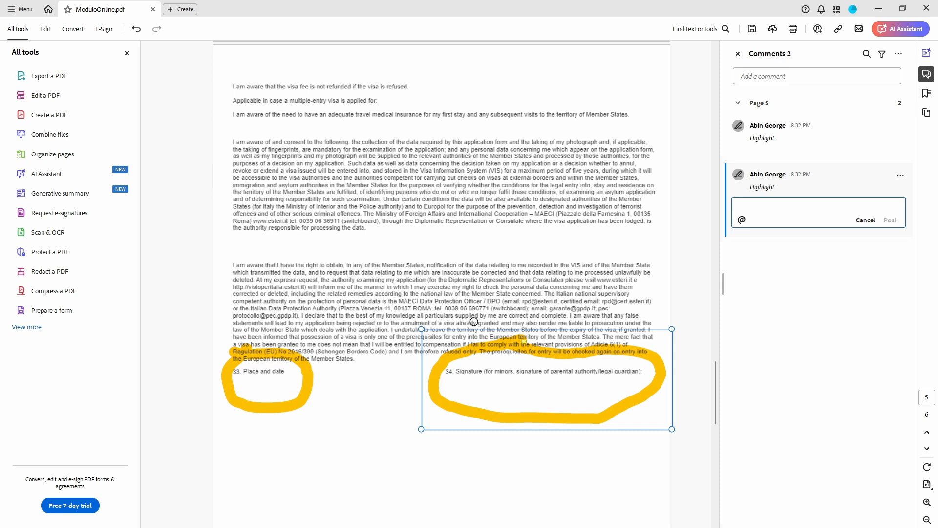
{"action": "scroll", "coordinate": [474, 322], "scroll_direction": "down", "scroll_amount": 3}
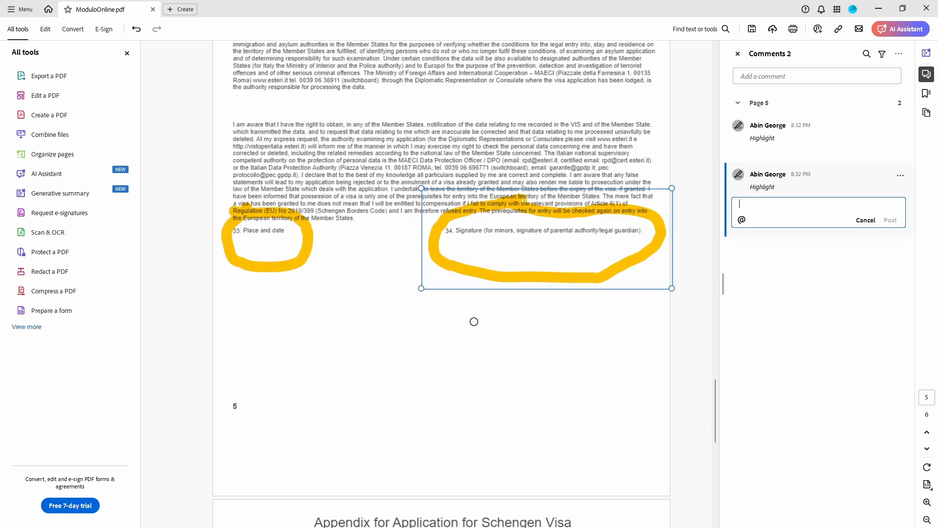
{"action": "scroll", "coordinate": [474, 321], "scroll_direction": "up", "scroll_amount": 6}
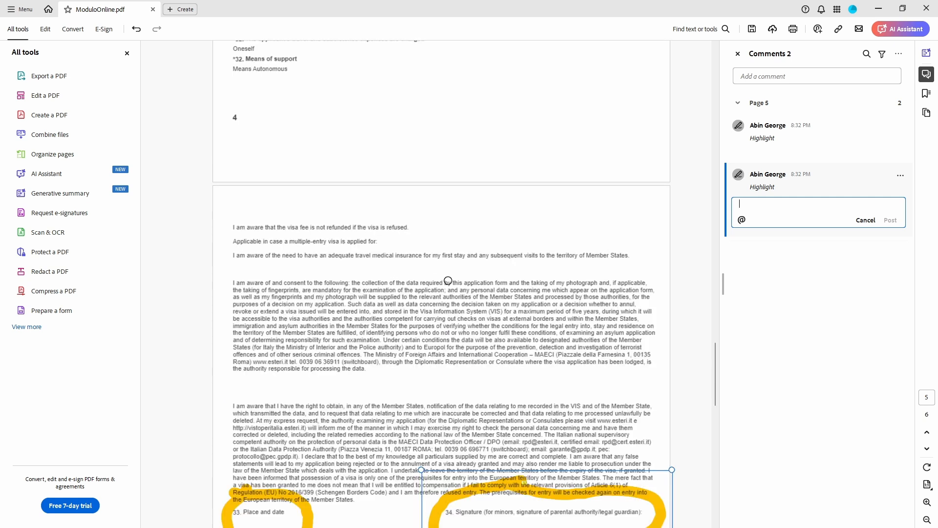
{"action": "scroll", "coordinate": [448, 282], "scroll_direction": "down", "scroll_amount": 3}
{"action": "scroll", "coordinate": [453, 297], "scroll_direction": "down", "scroll_amount": 8}
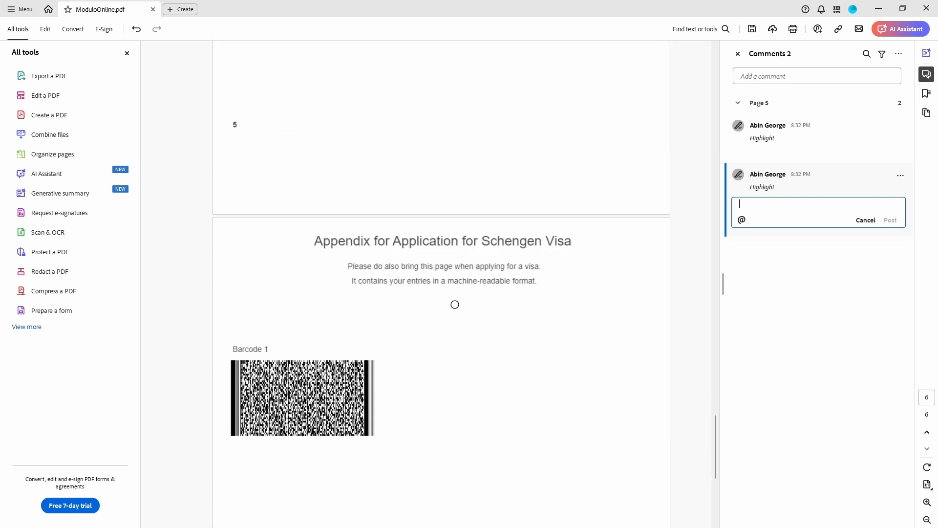
{"action": "scroll", "coordinate": [472, 315], "scroll_direction": "down", "scroll_amount": 6}
{"action": "scroll", "coordinate": [464, 318], "scroll_direction": "up", "scroll_amount": 20}
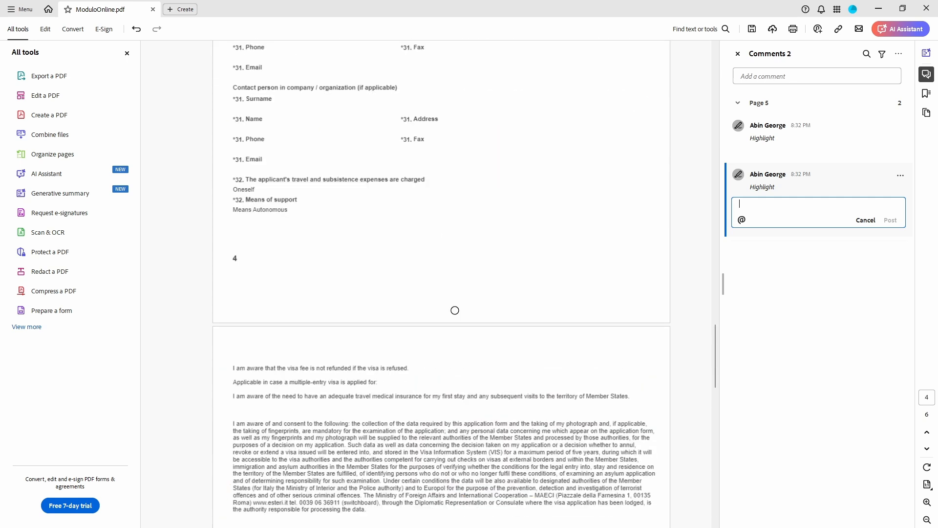
{"action": "scroll", "coordinate": [453, 307], "scroll_direction": "up", "scroll_amount": 12}
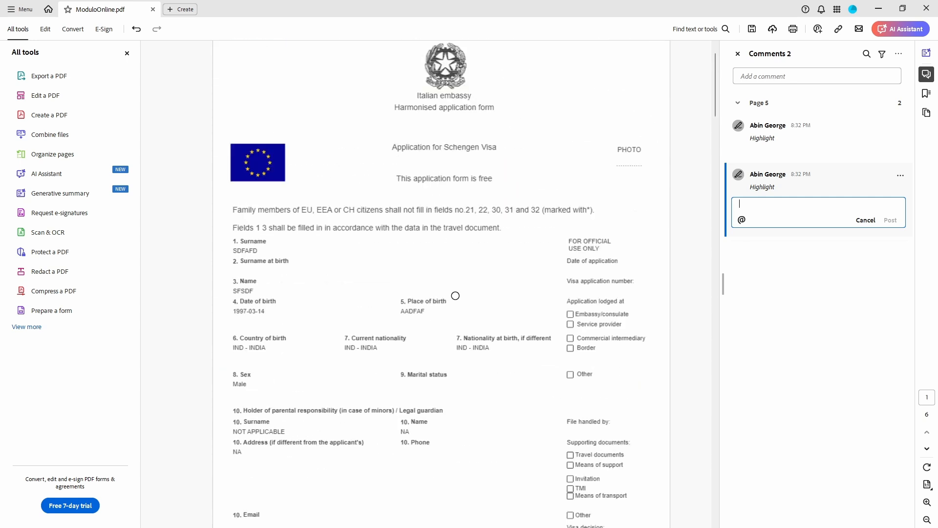
{"action": "scroll", "coordinate": [455, 295], "scroll_direction": "down", "scroll_amount": 15}
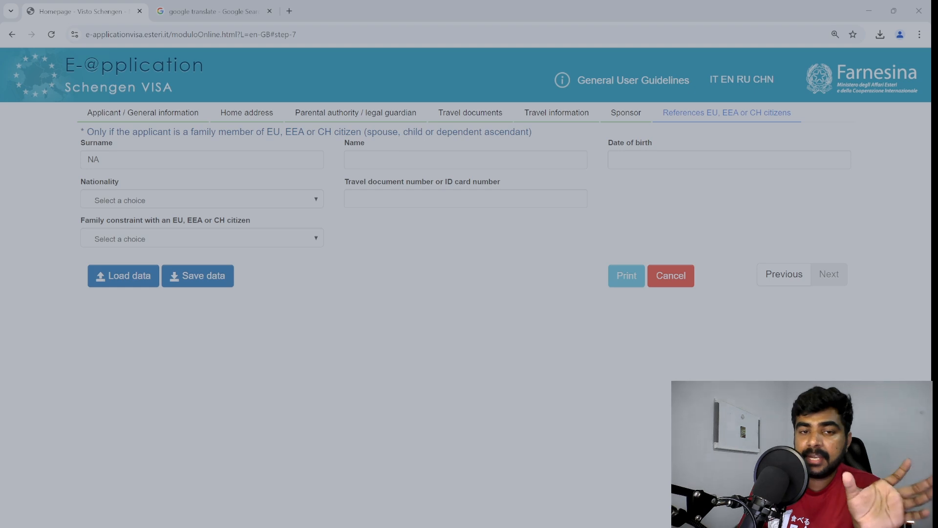